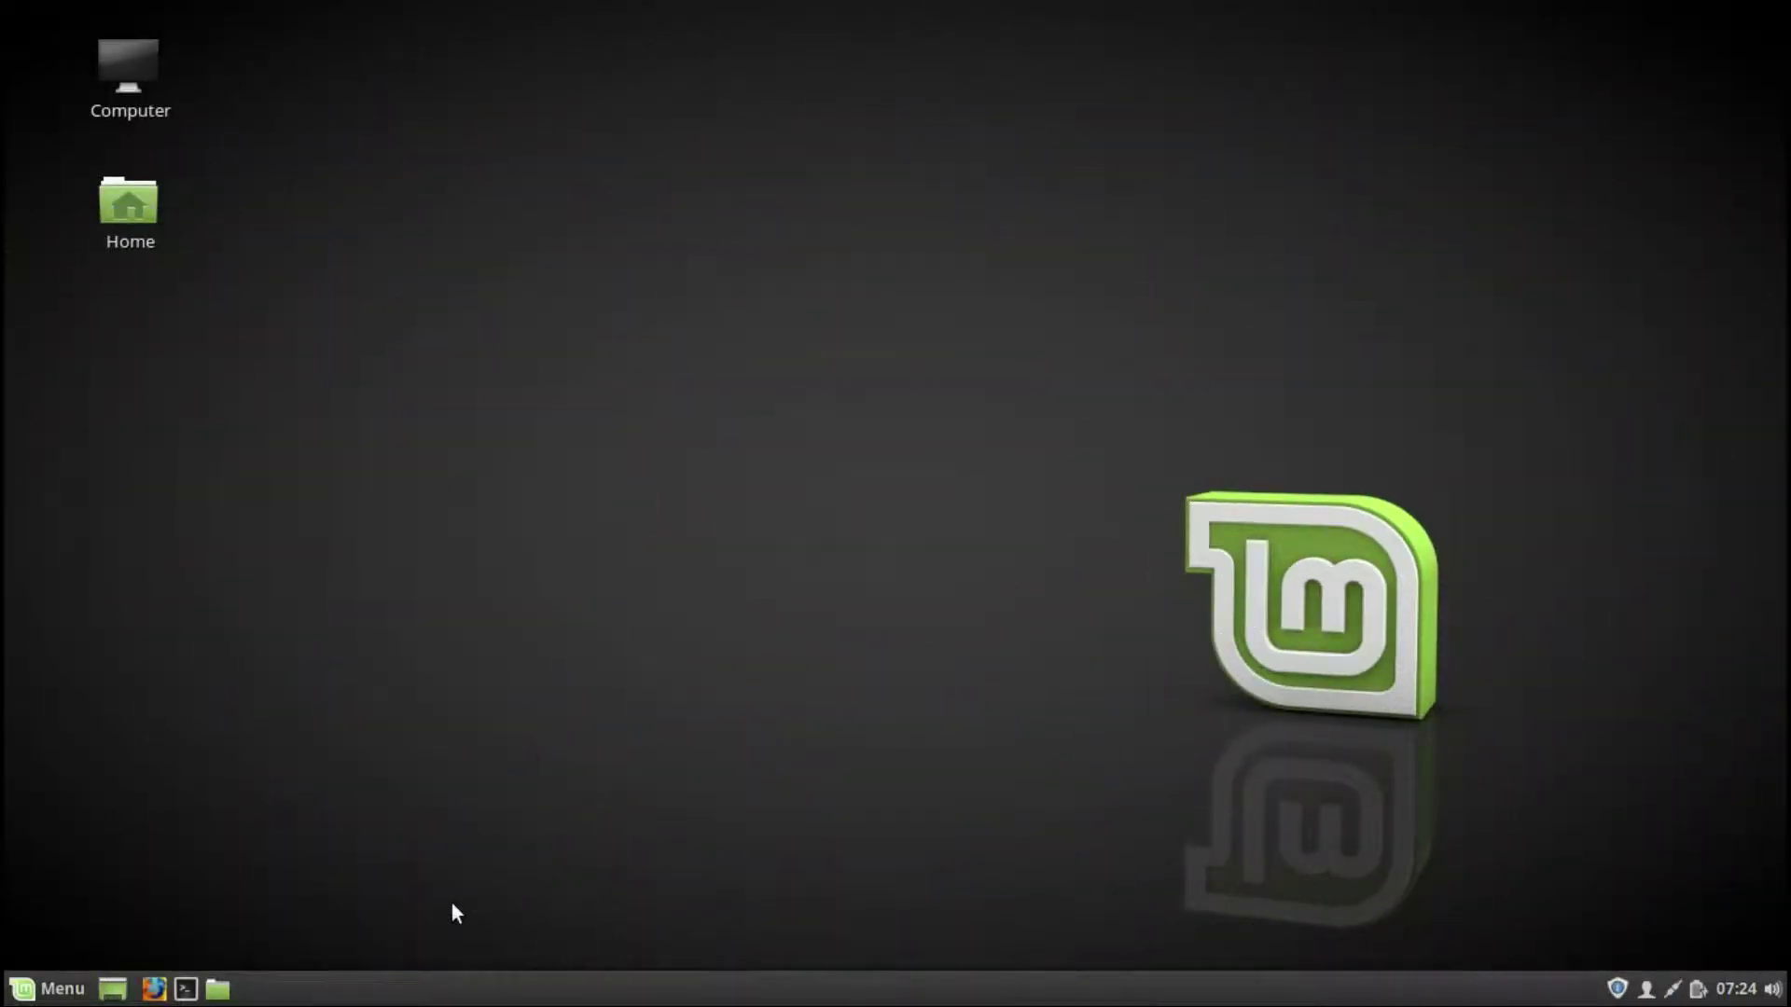
Start Firefox Web Browser from the Internet category of the Menu
{"action": "left_click", "coordinate": [56, 991]}
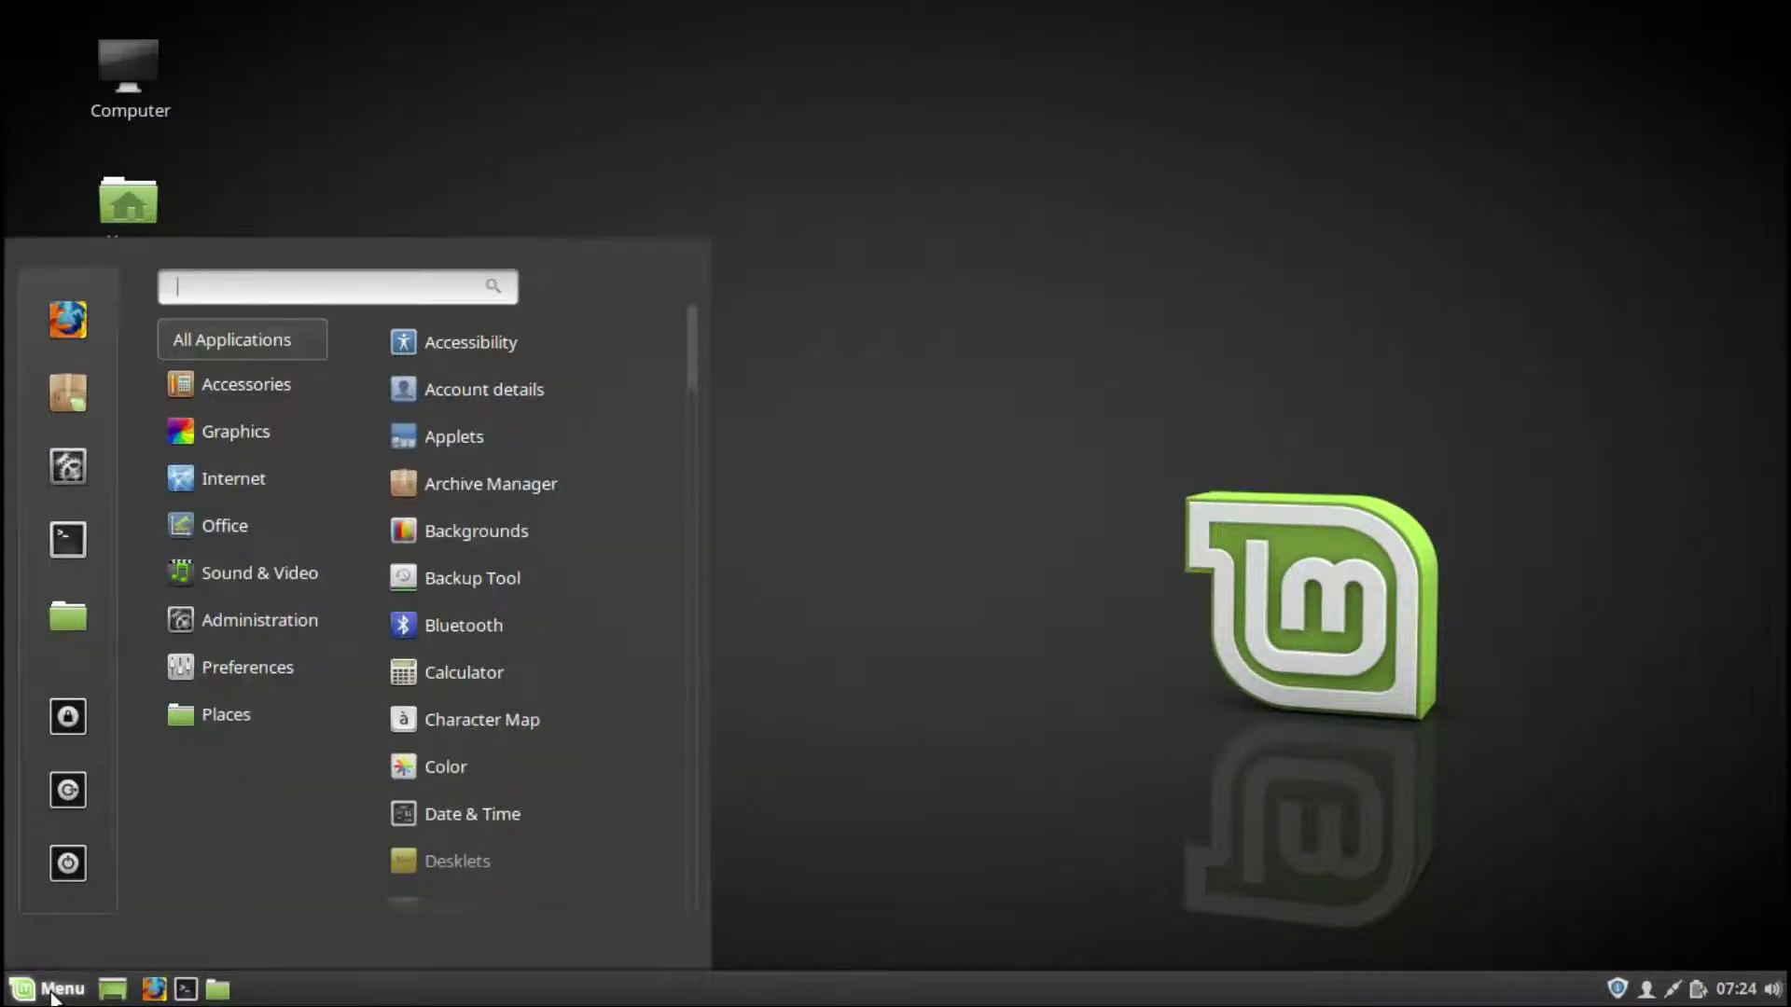
{"action": "mouse_move", "coordinate": [234, 479]}
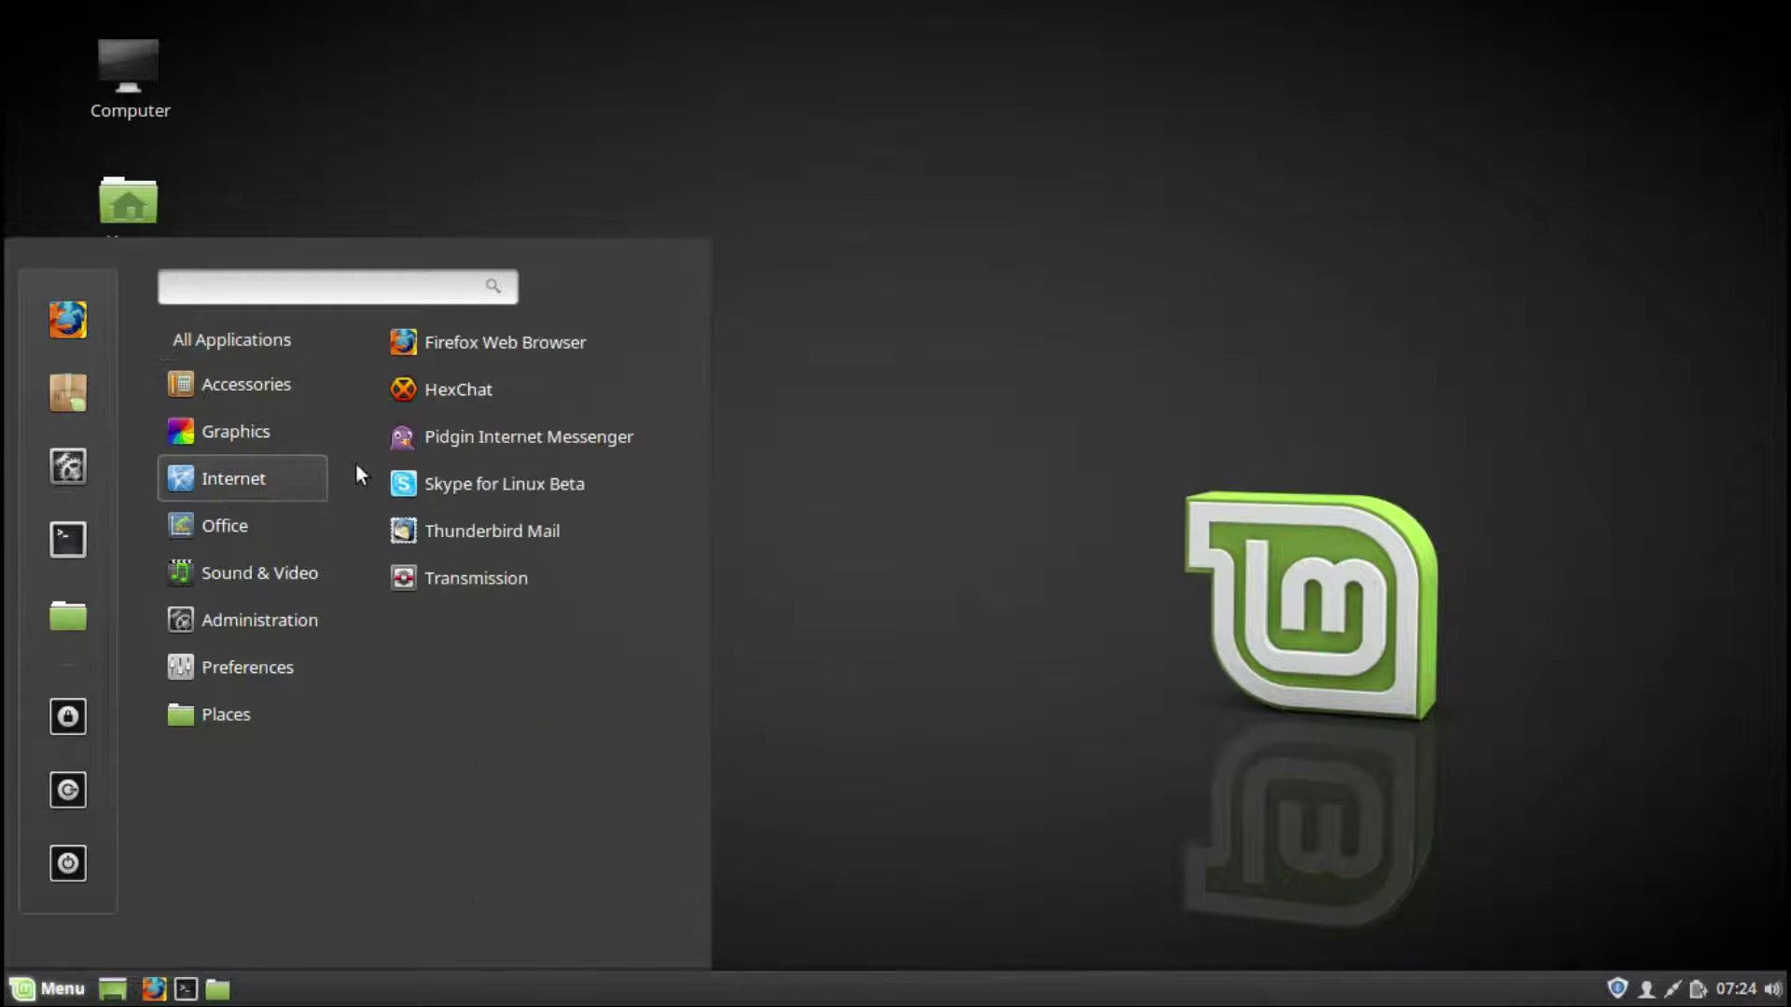
{"action": "left_click", "coordinate": [434, 345]}
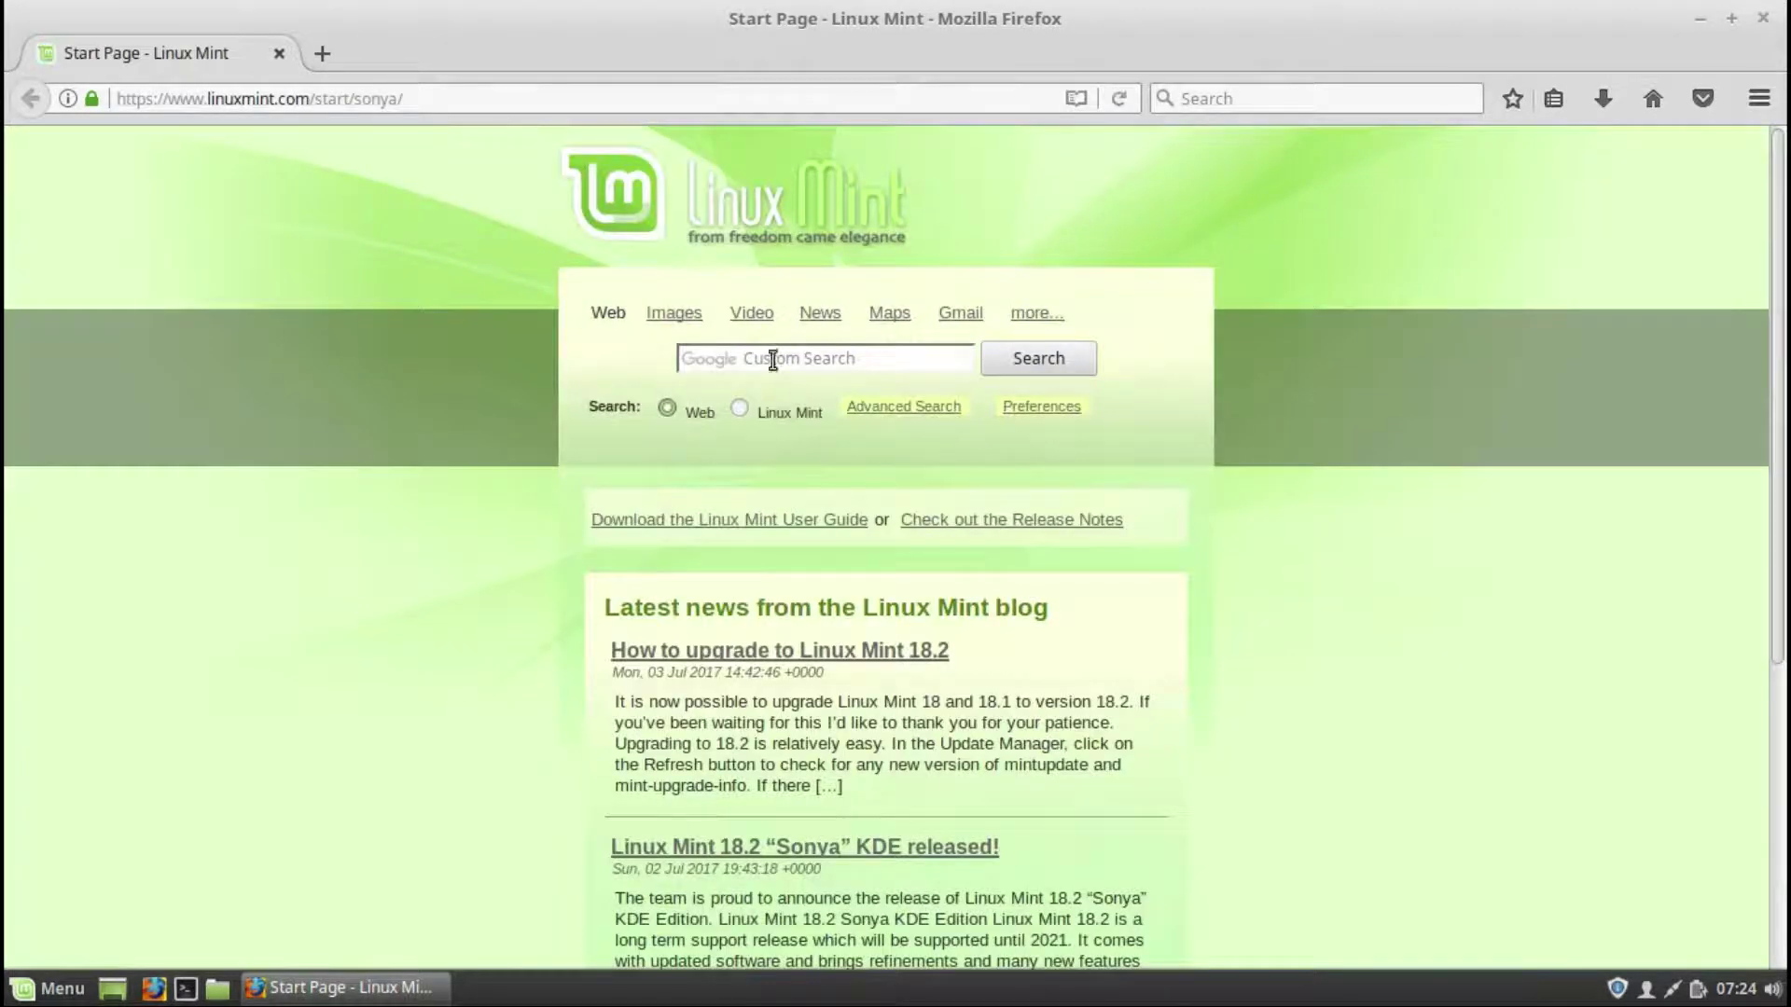
Search for 'chrome' from the Linux Mint start page's Google search box
{"action": "left_click", "coordinate": [772, 359]}
{"action": "type", "text": "c"}
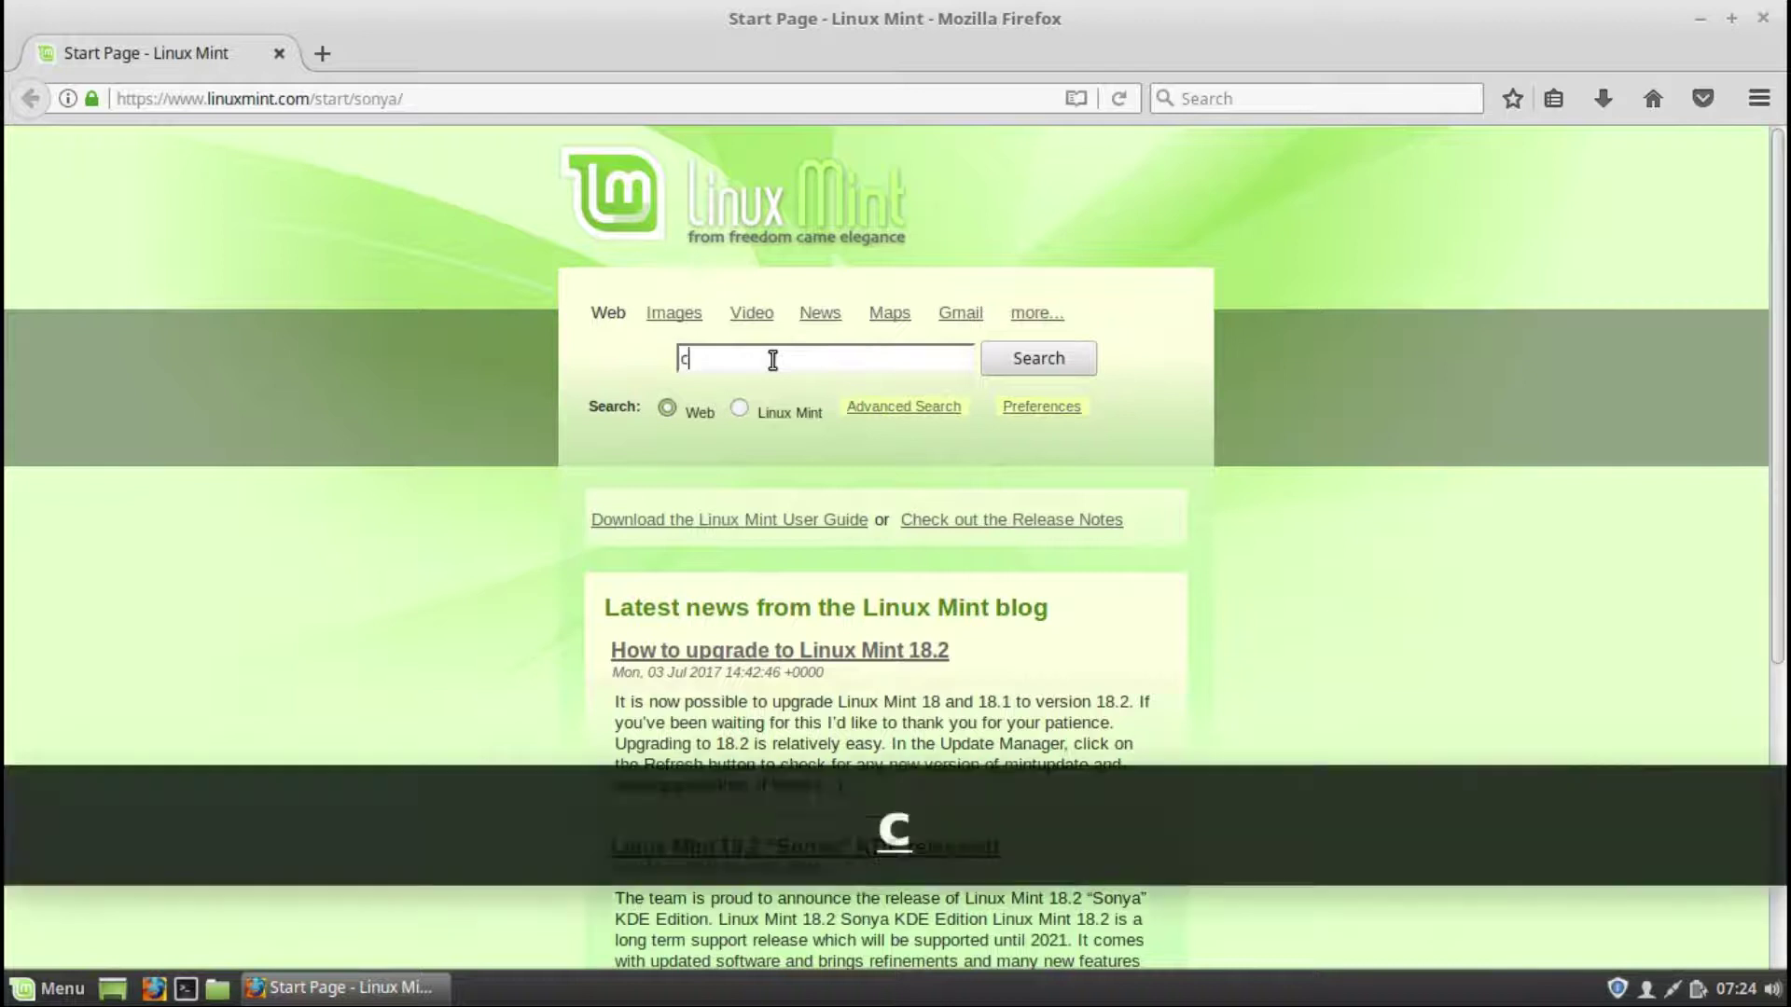
{"action": "type", "text": "hri"}
{"action": "key", "text": "BackSpace"}
{"action": "type", "text": "ome"}
{"action": "key", "text": "Return"}
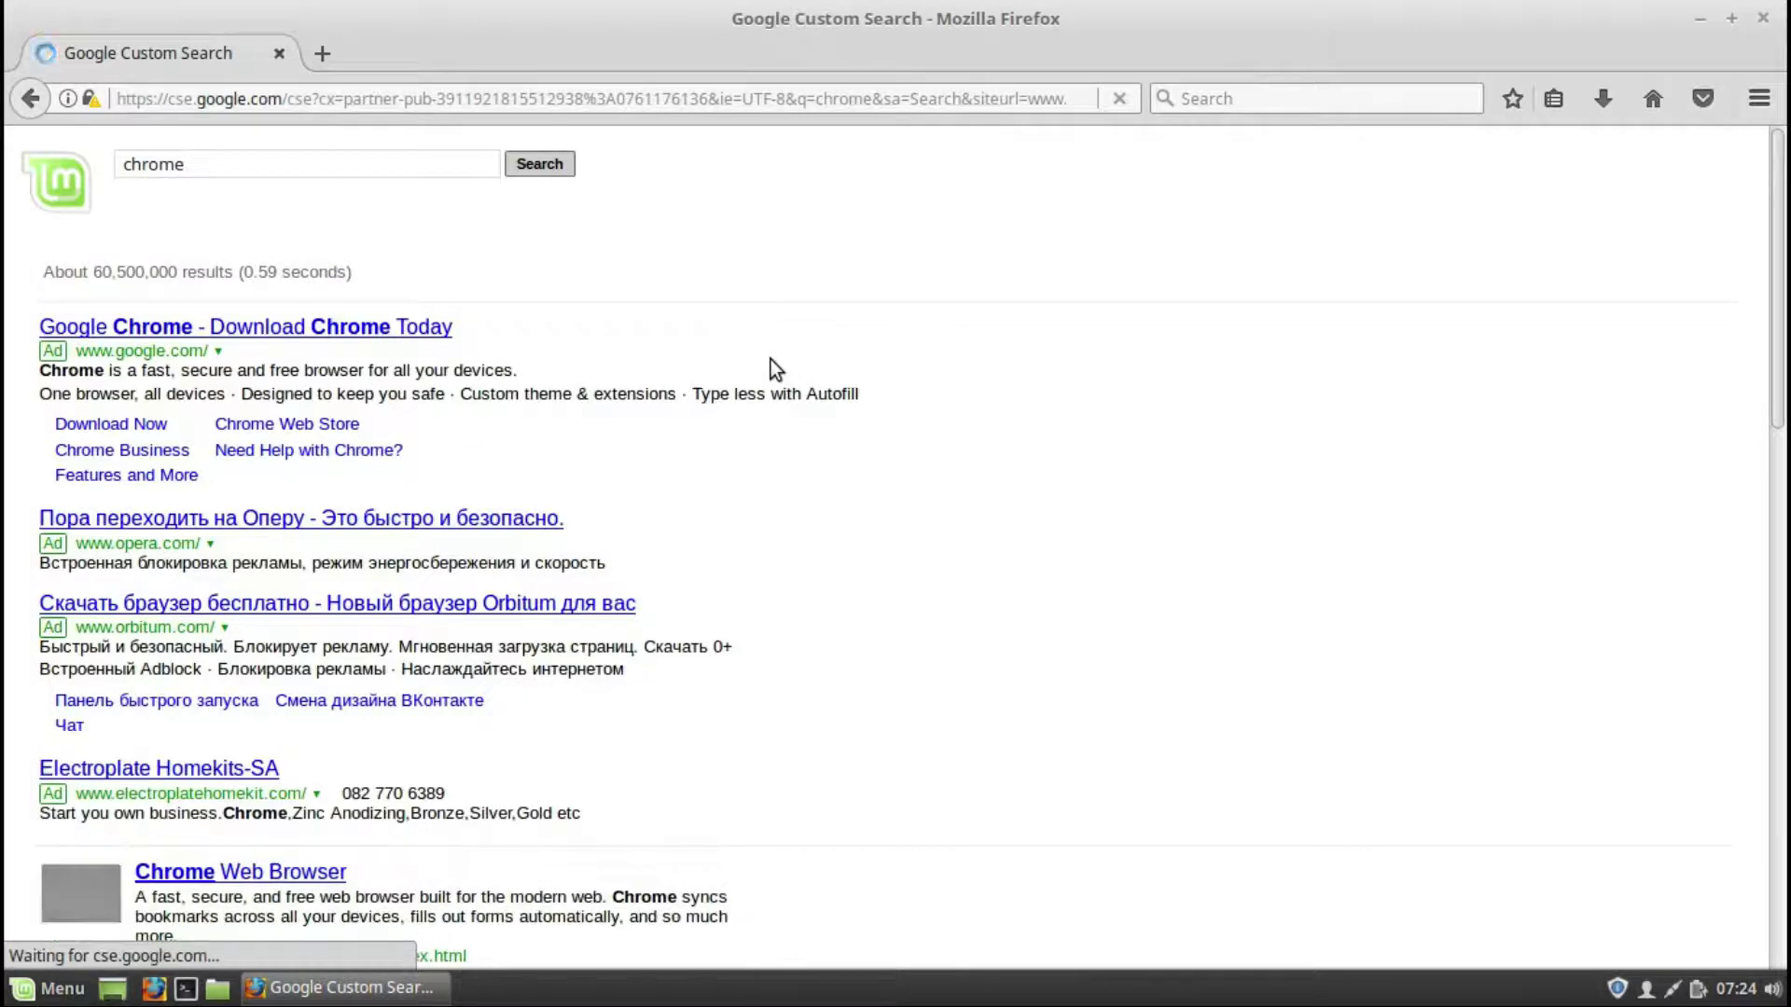
Open the Google Chrome result and bring up the 64-bit .deb Linux download choices
{"action": "left_click", "coordinate": [360, 336]}
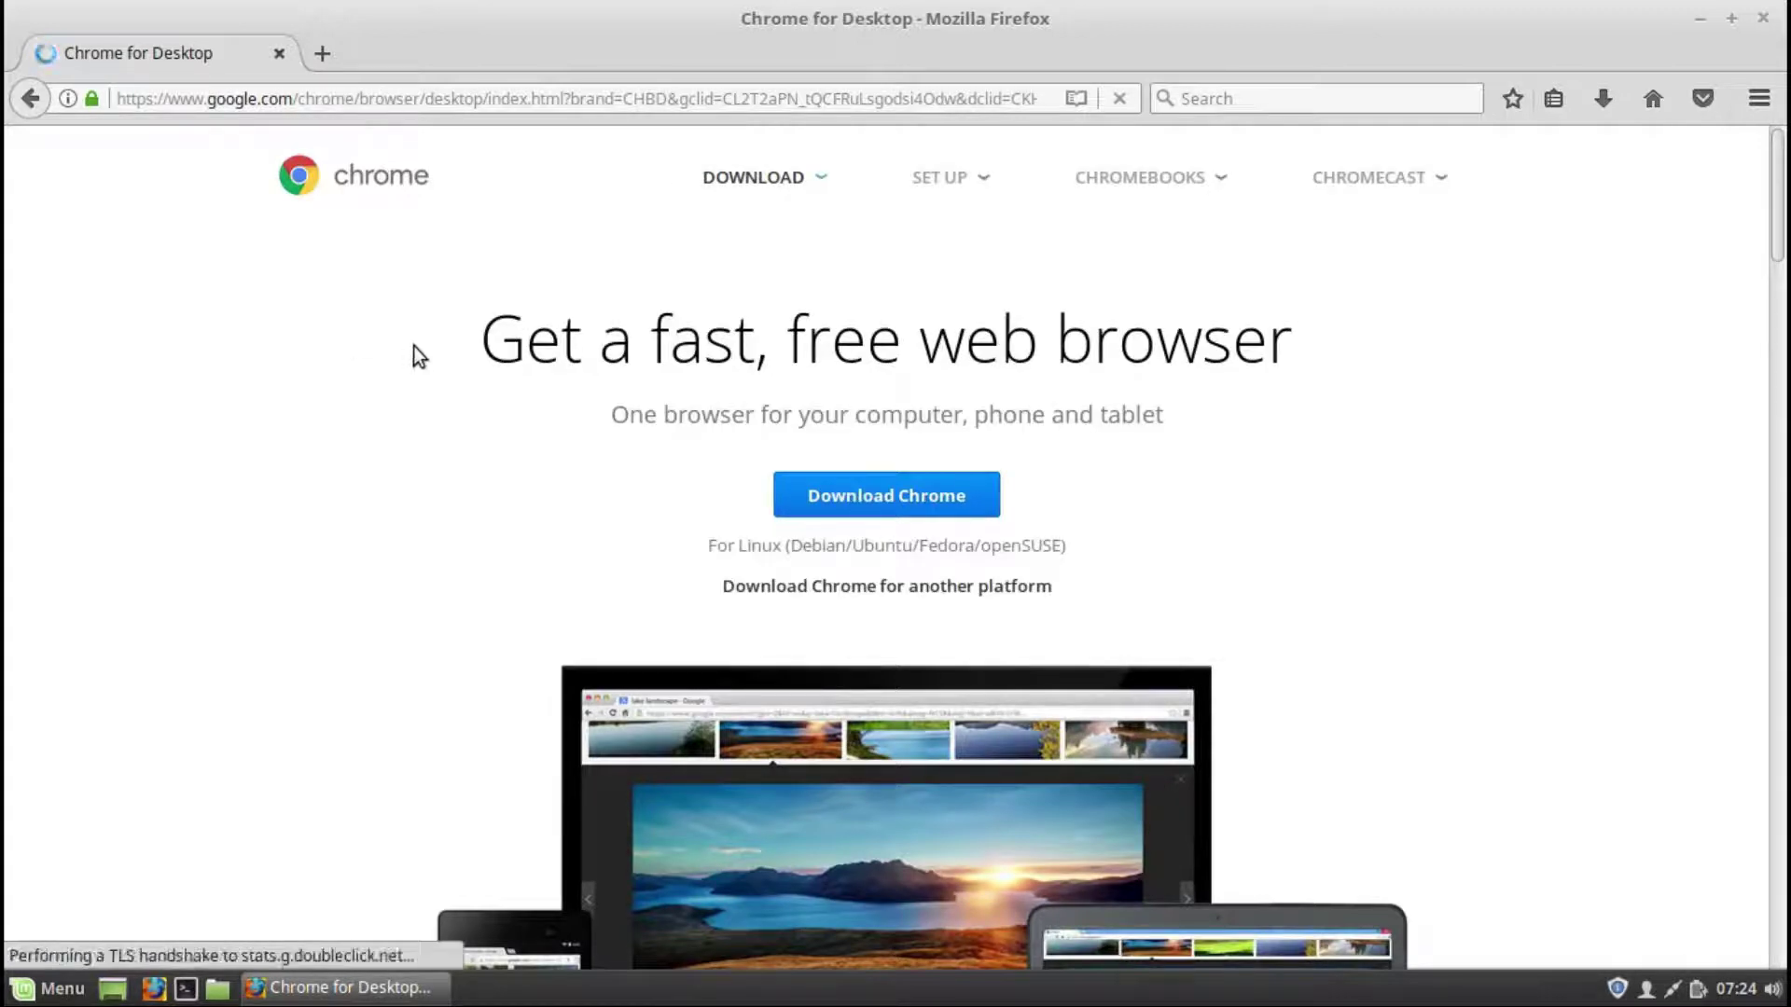
{"action": "left_click", "coordinate": [855, 498]}
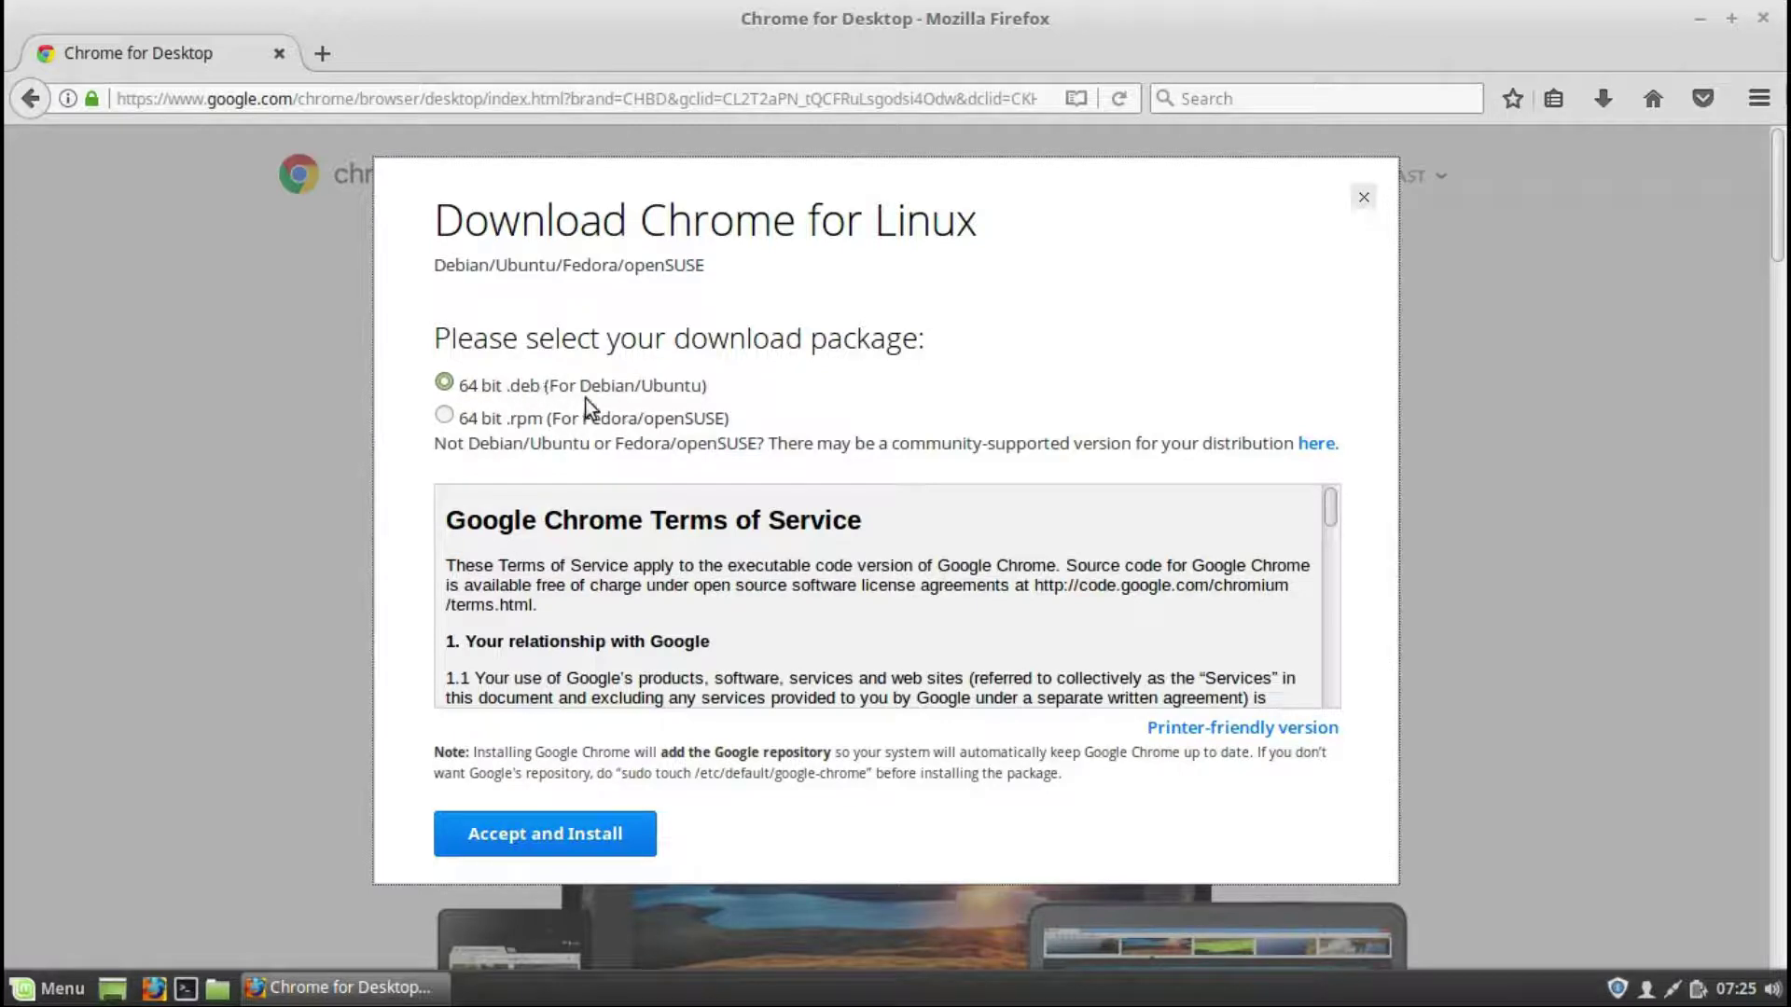
Accept the terms, save google-chrome-stable_current_amd64.deb, and open its Downloads folder
{"action": "left_click", "coordinate": [564, 837]}
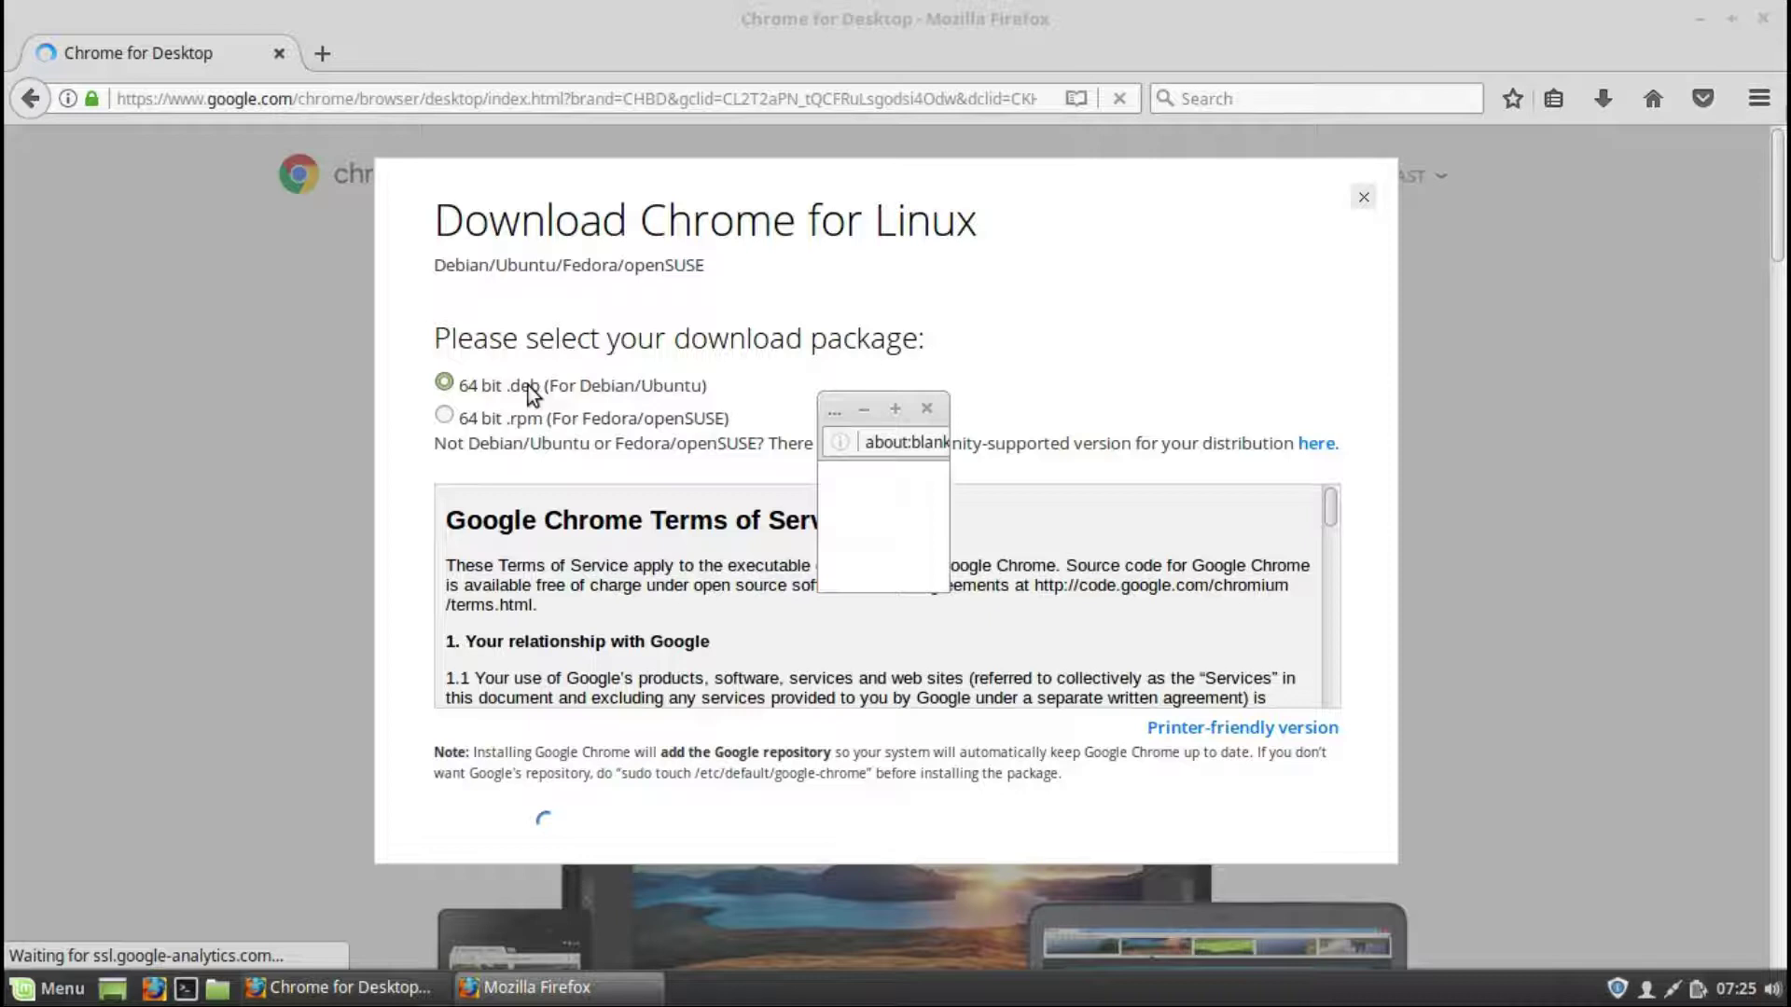
{"action": "left_click", "coordinate": [704, 512]}
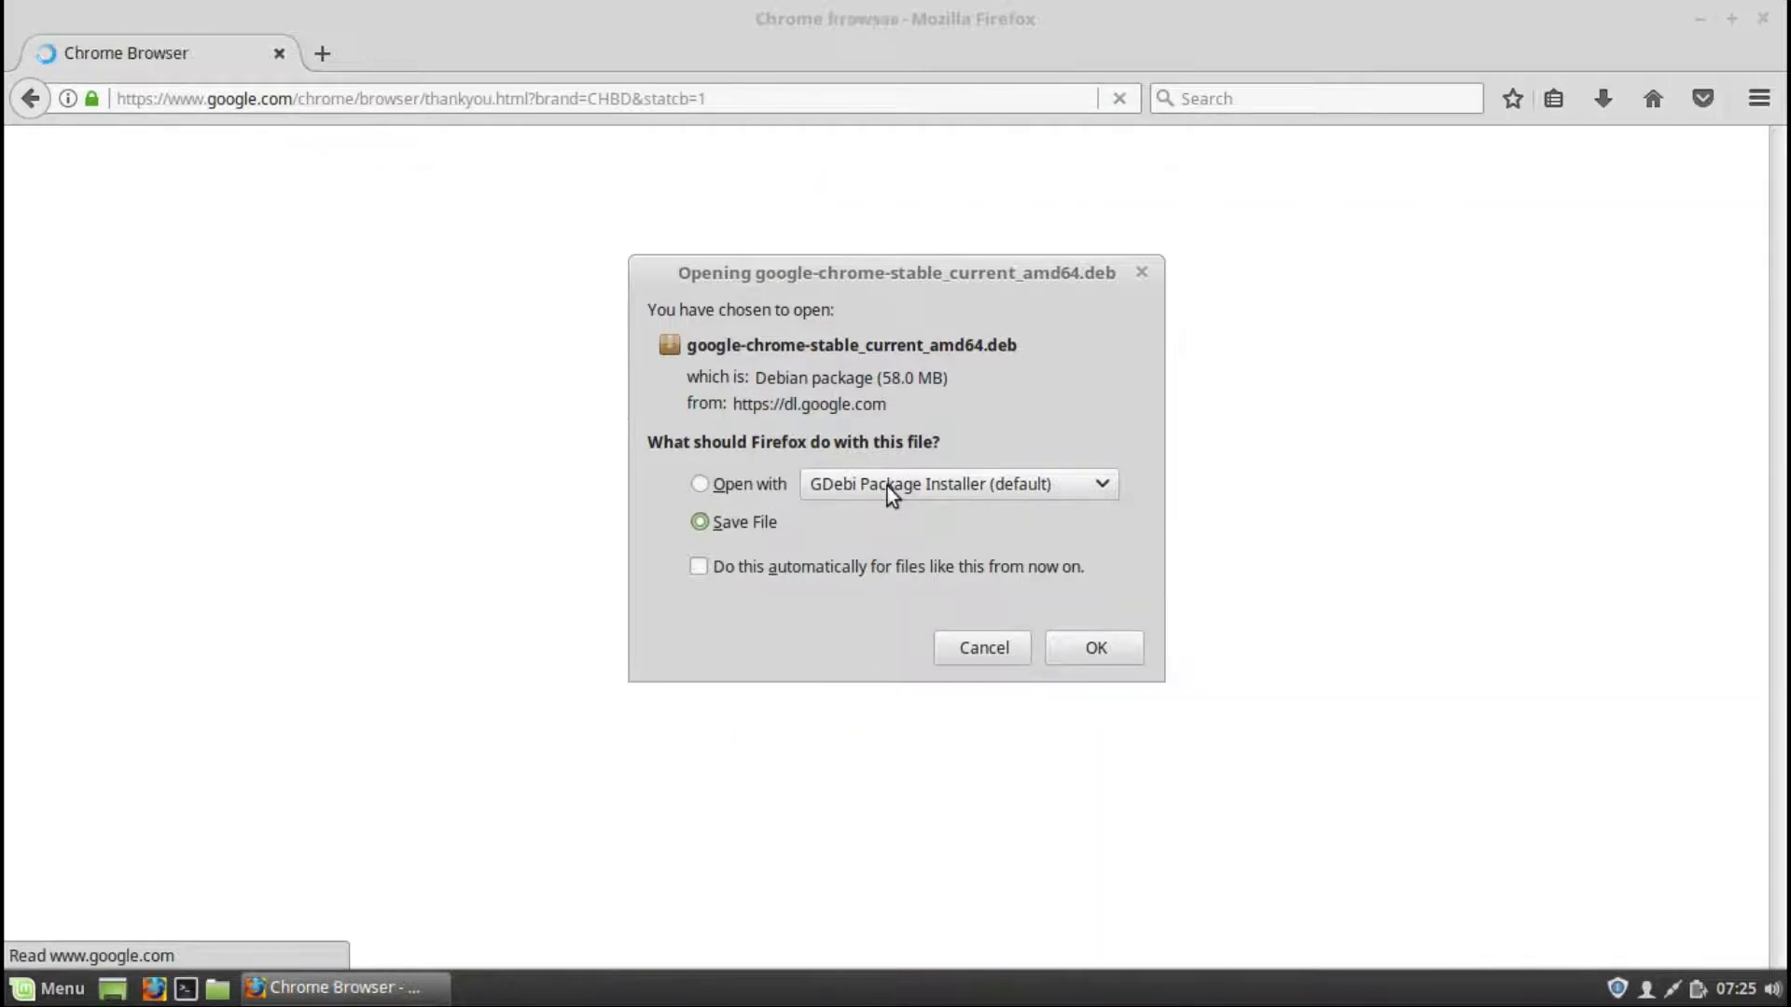
{"action": "left_click", "coordinate": [692, 521]}
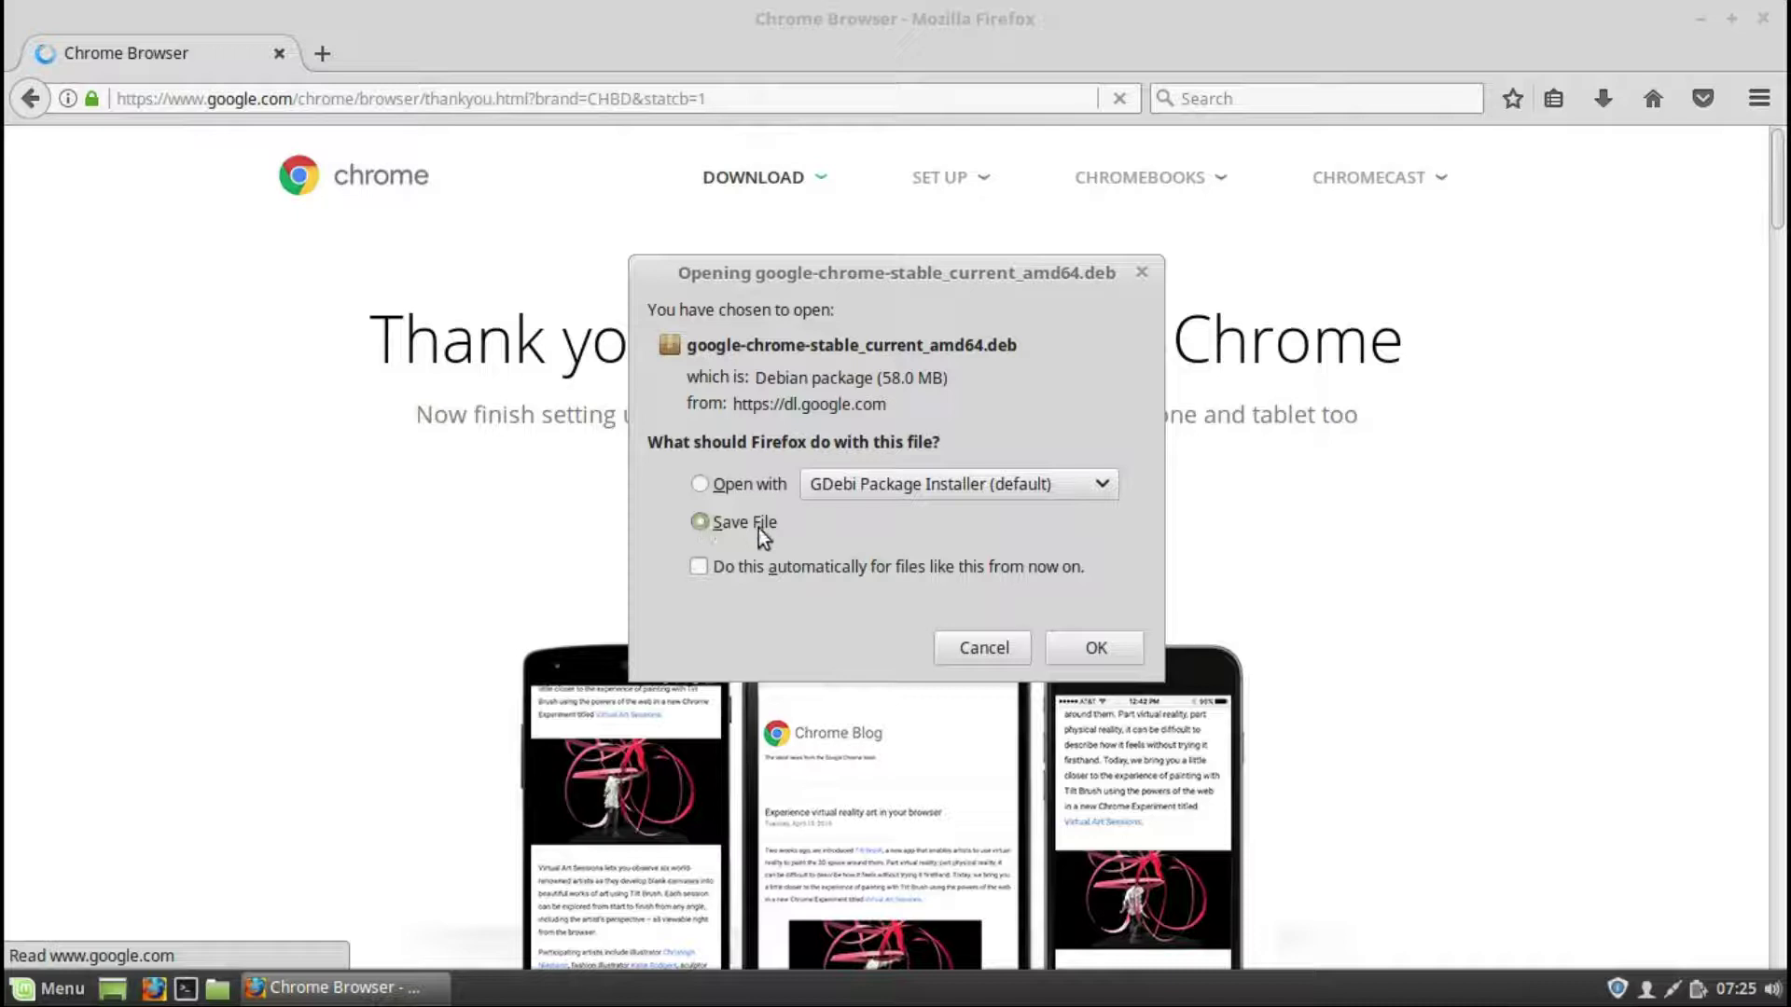
{"action": "left_click", "coordinate": [1093, 653]}
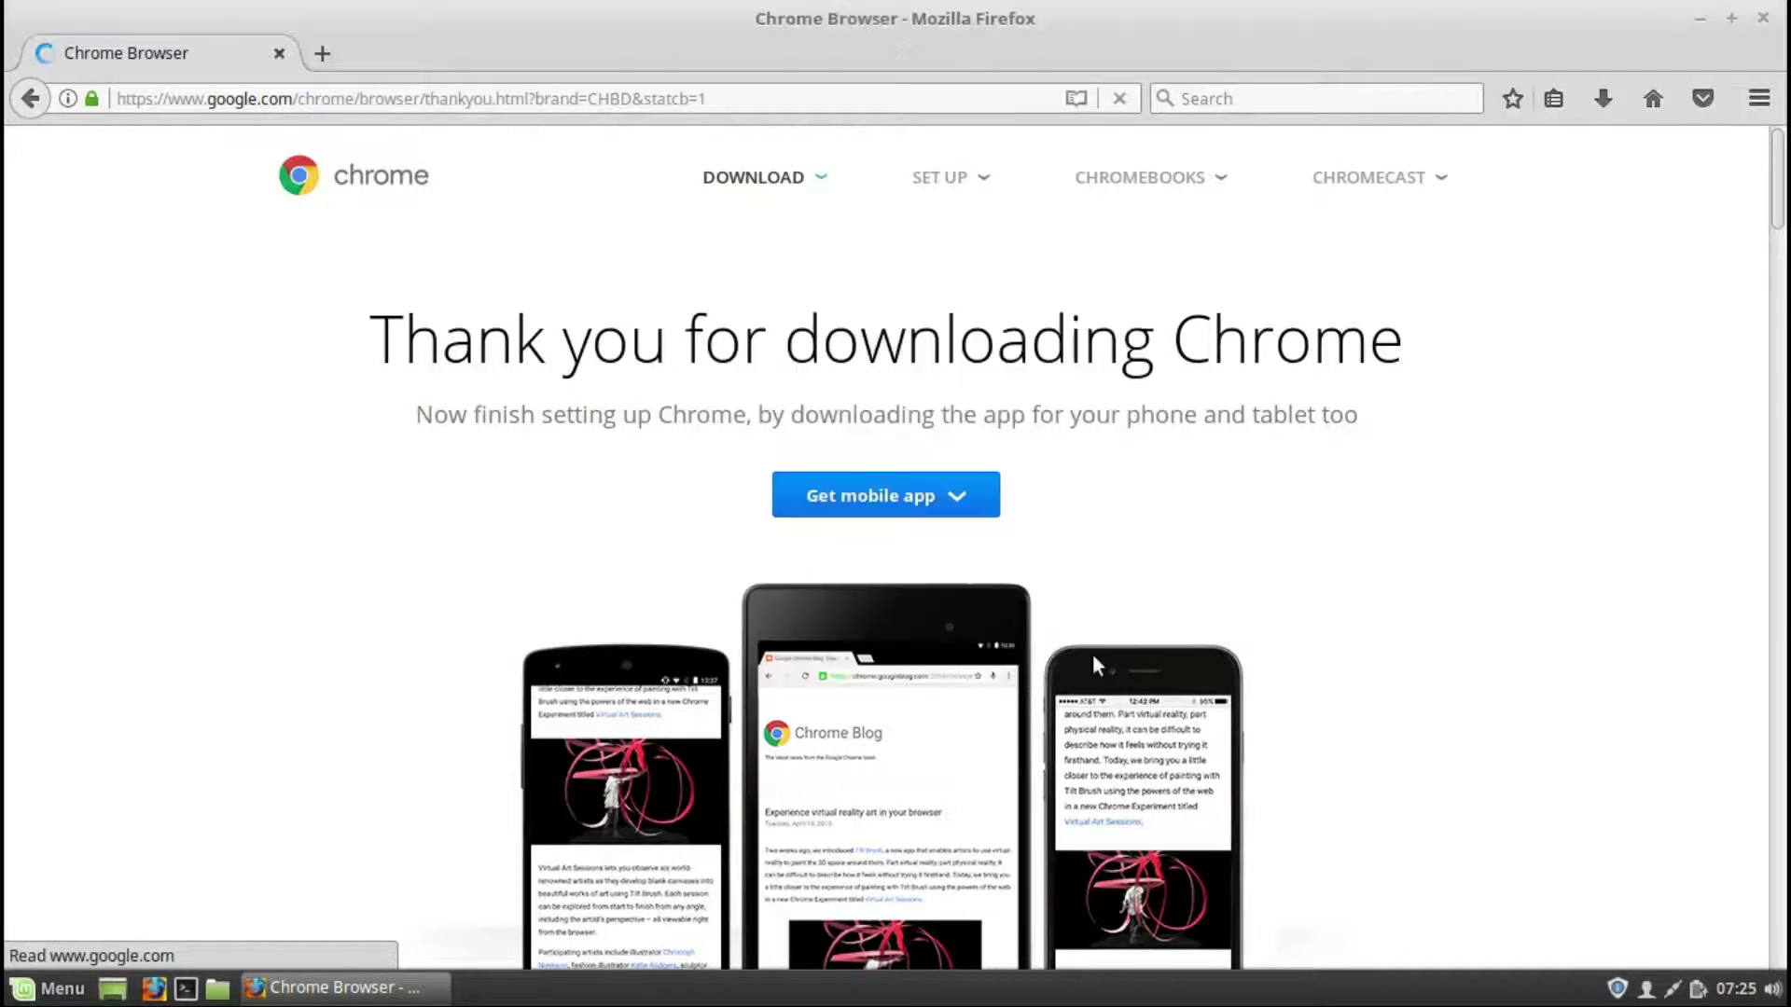
{"action": "left_click", "coordinate": [1605, 100]}
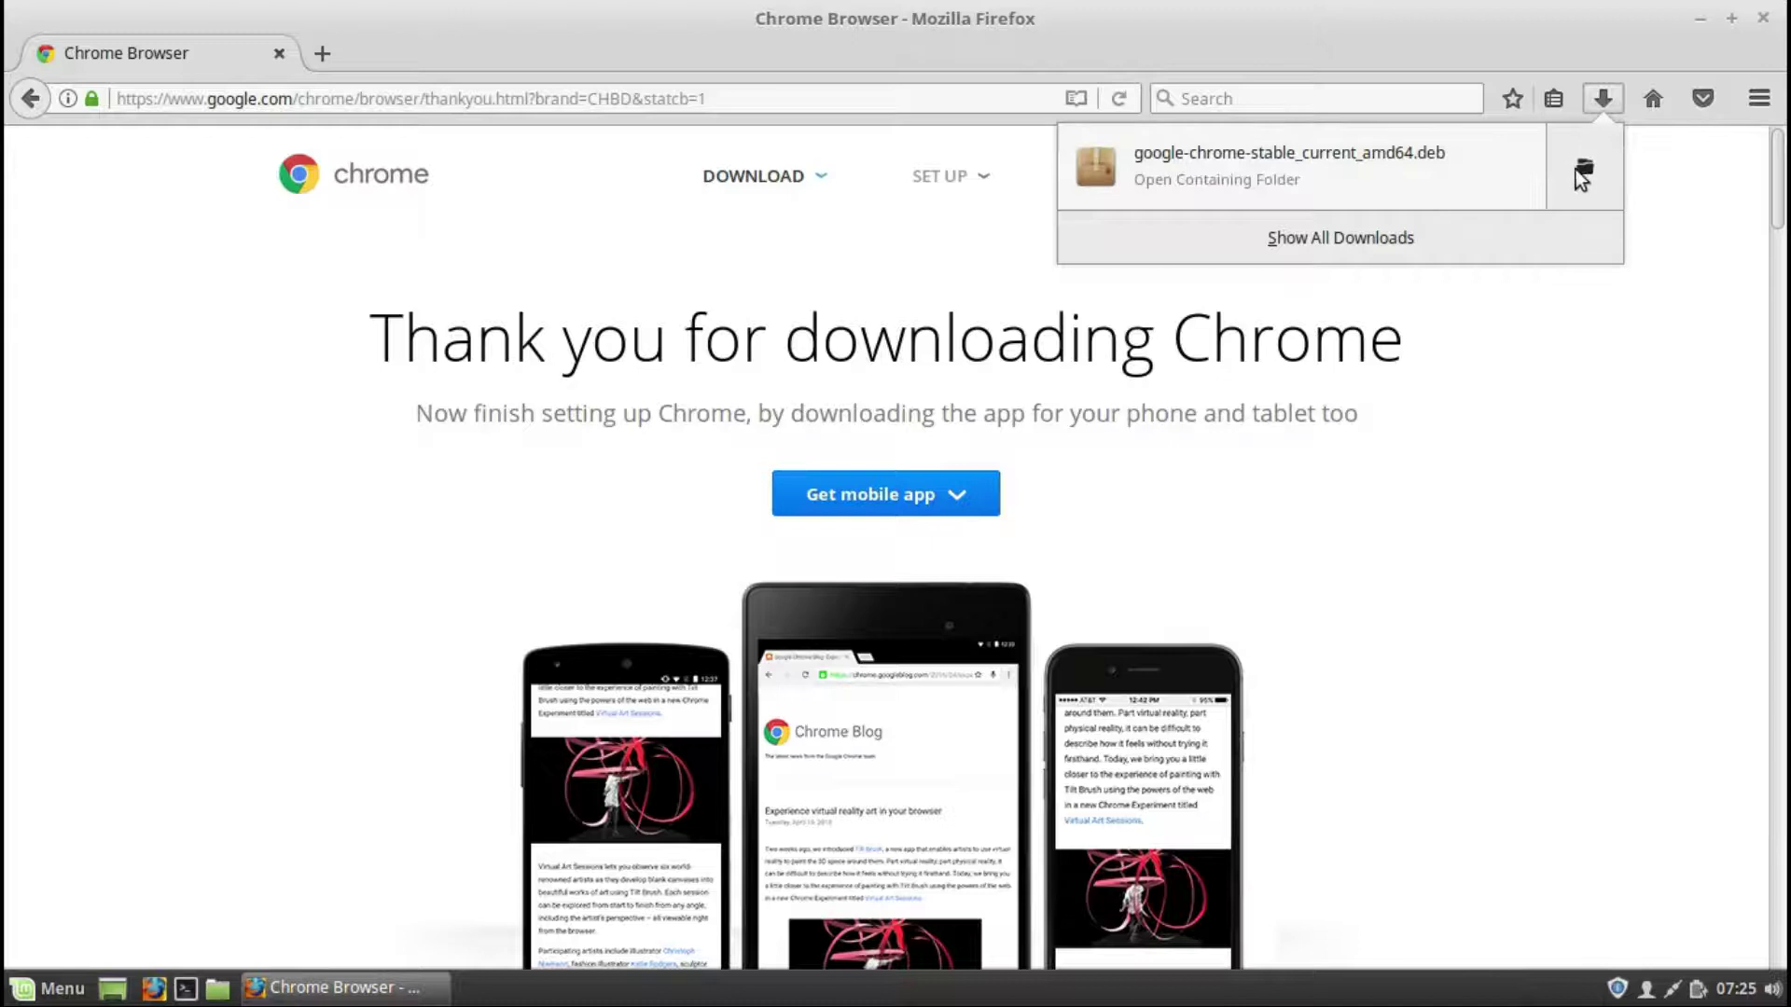
{"action": "left_click", "coordinate": [1765, 19]}
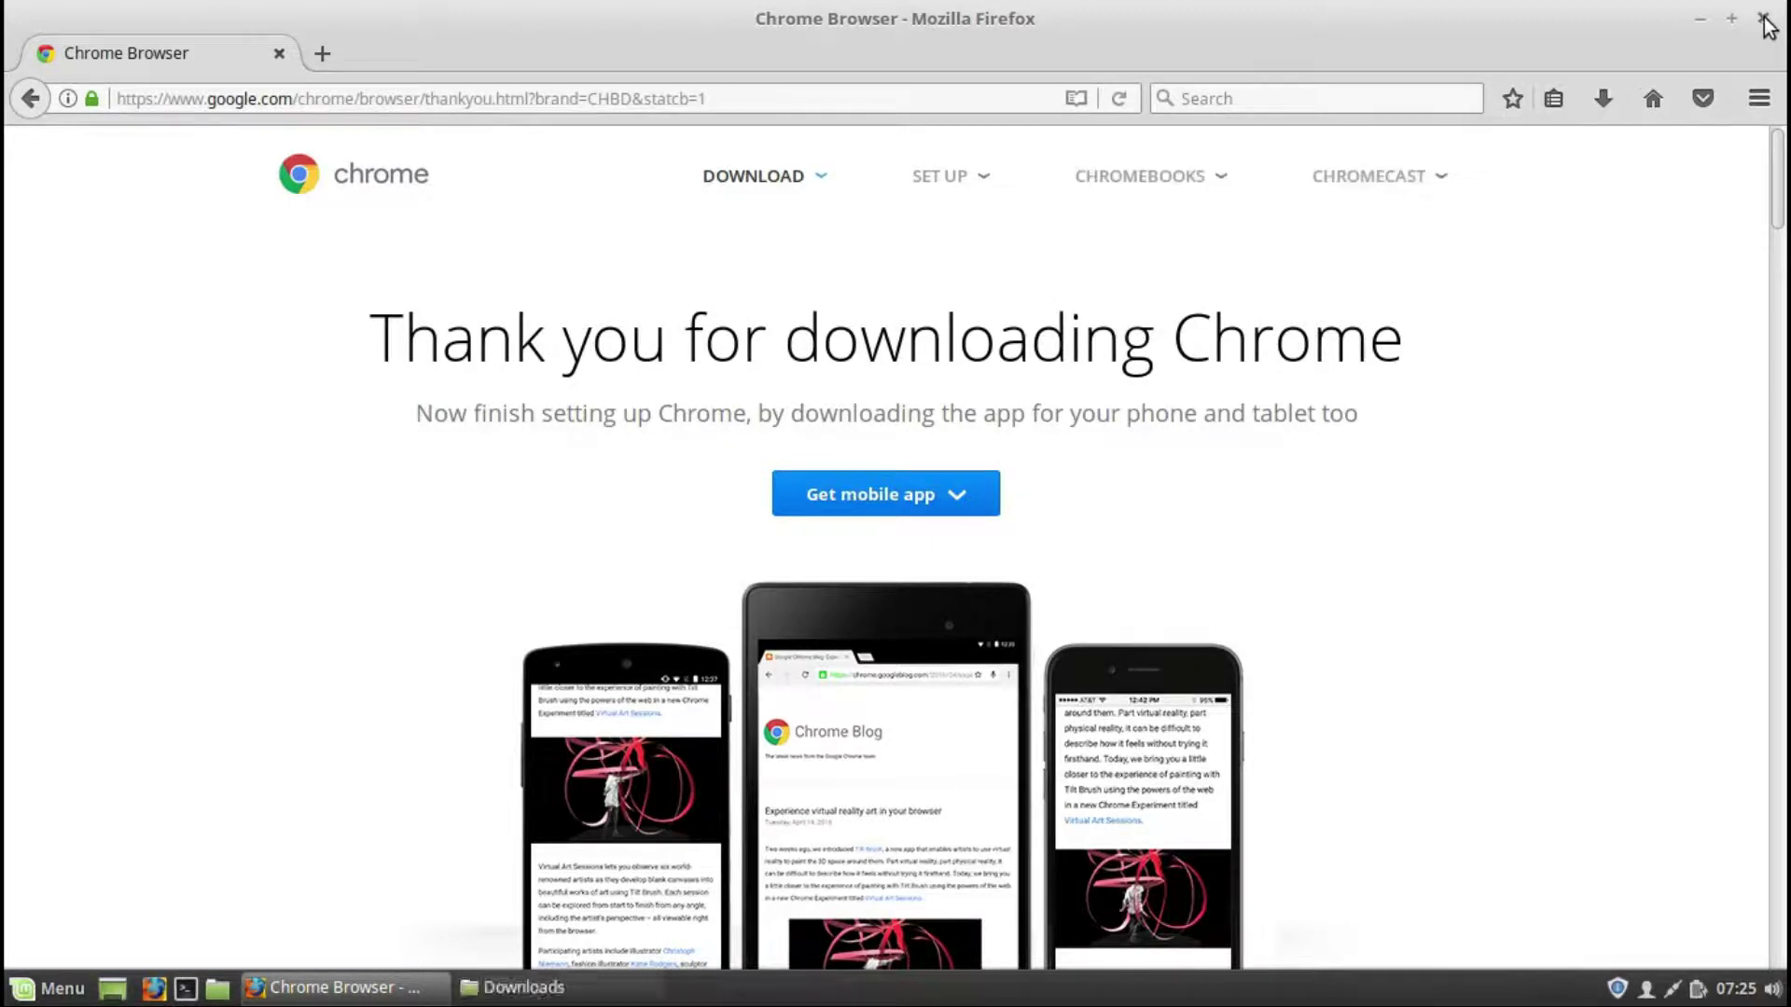
Close Firefox and open the Chrome .deb with GDebi Package Installer
{"action": "left_click", "coordinate": [1766, 20]}
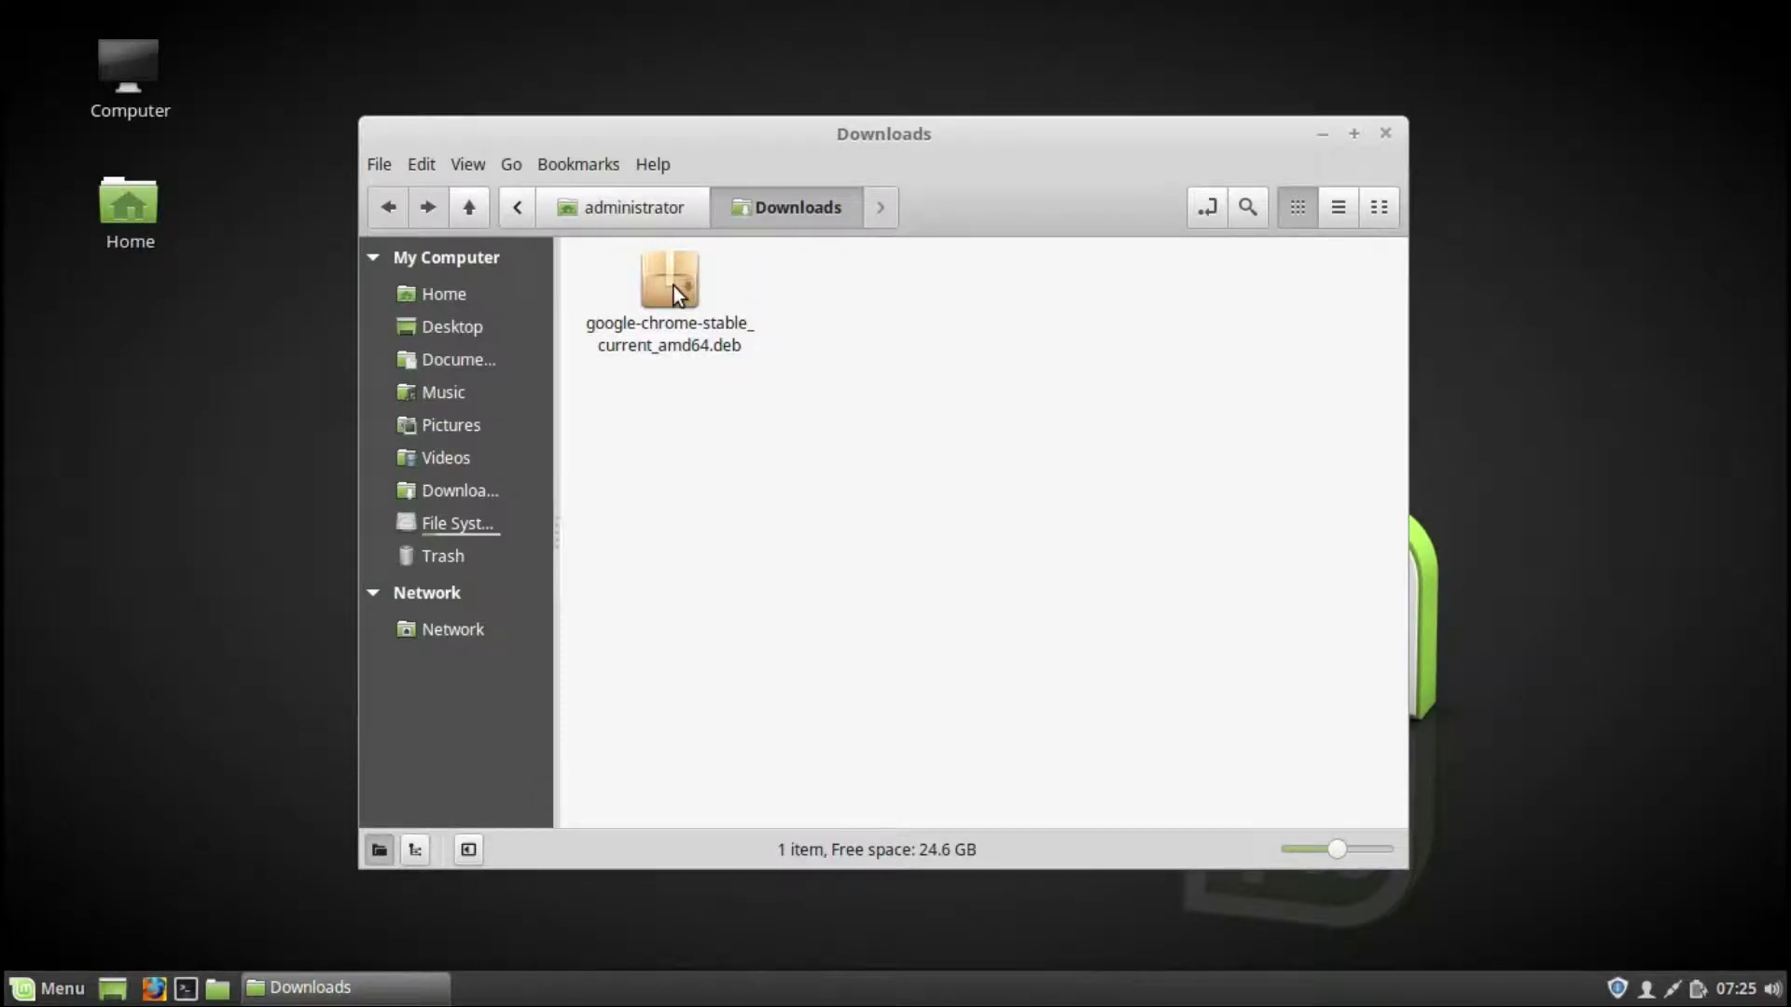
{"action": "right_click", "coordinate": [673, 286]}
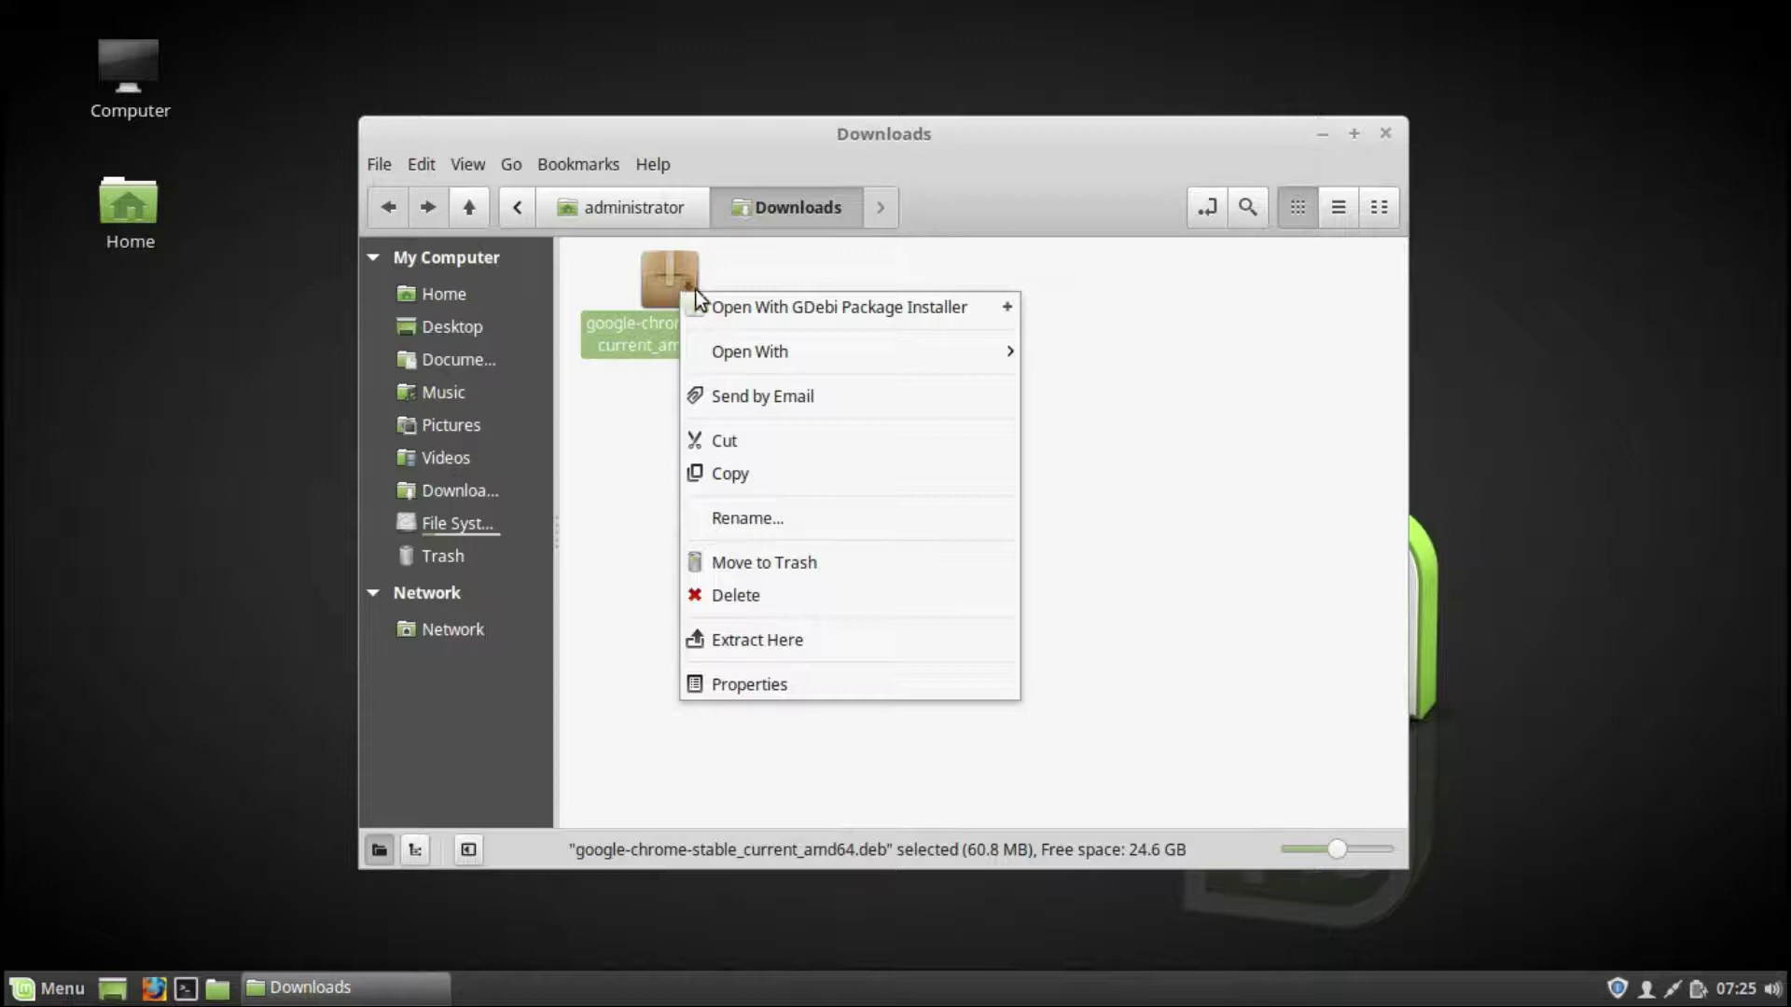
{"action": "left_click", "coordinate": [751, 306]}
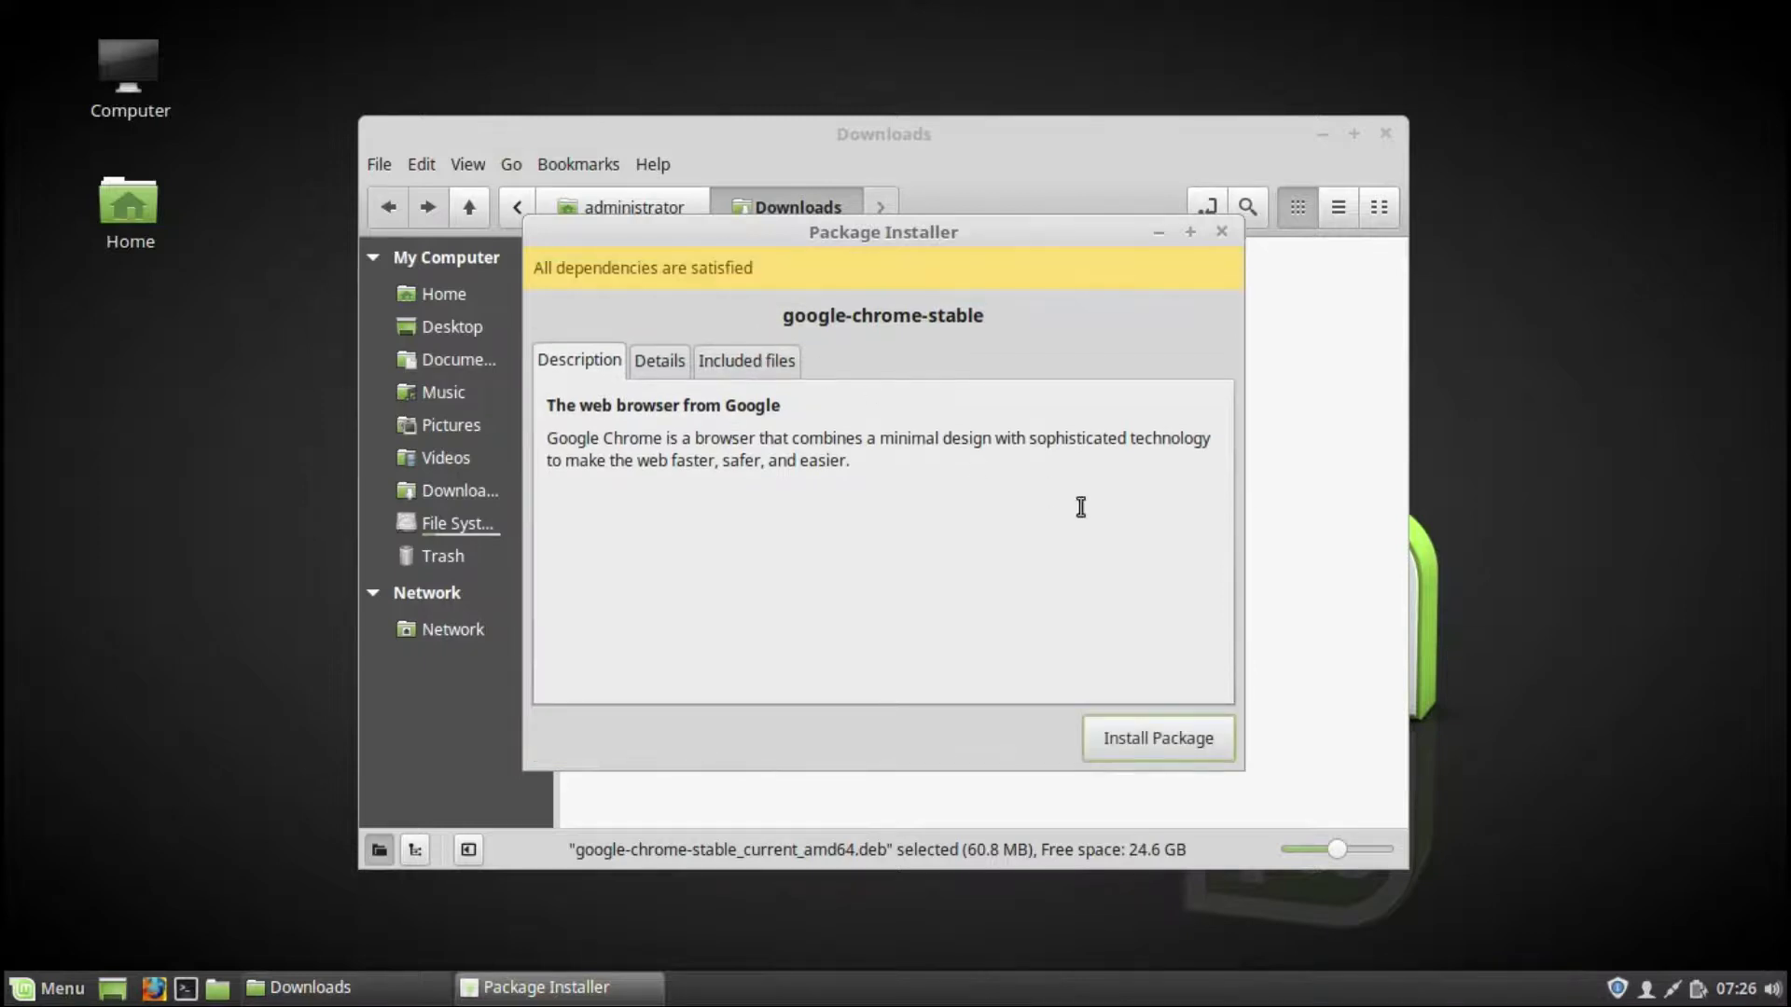
Install google-chrome-stable using the admin password, auto-closing the progress window when done
{"action": "left_click", "coordinate": [1153, 726]}
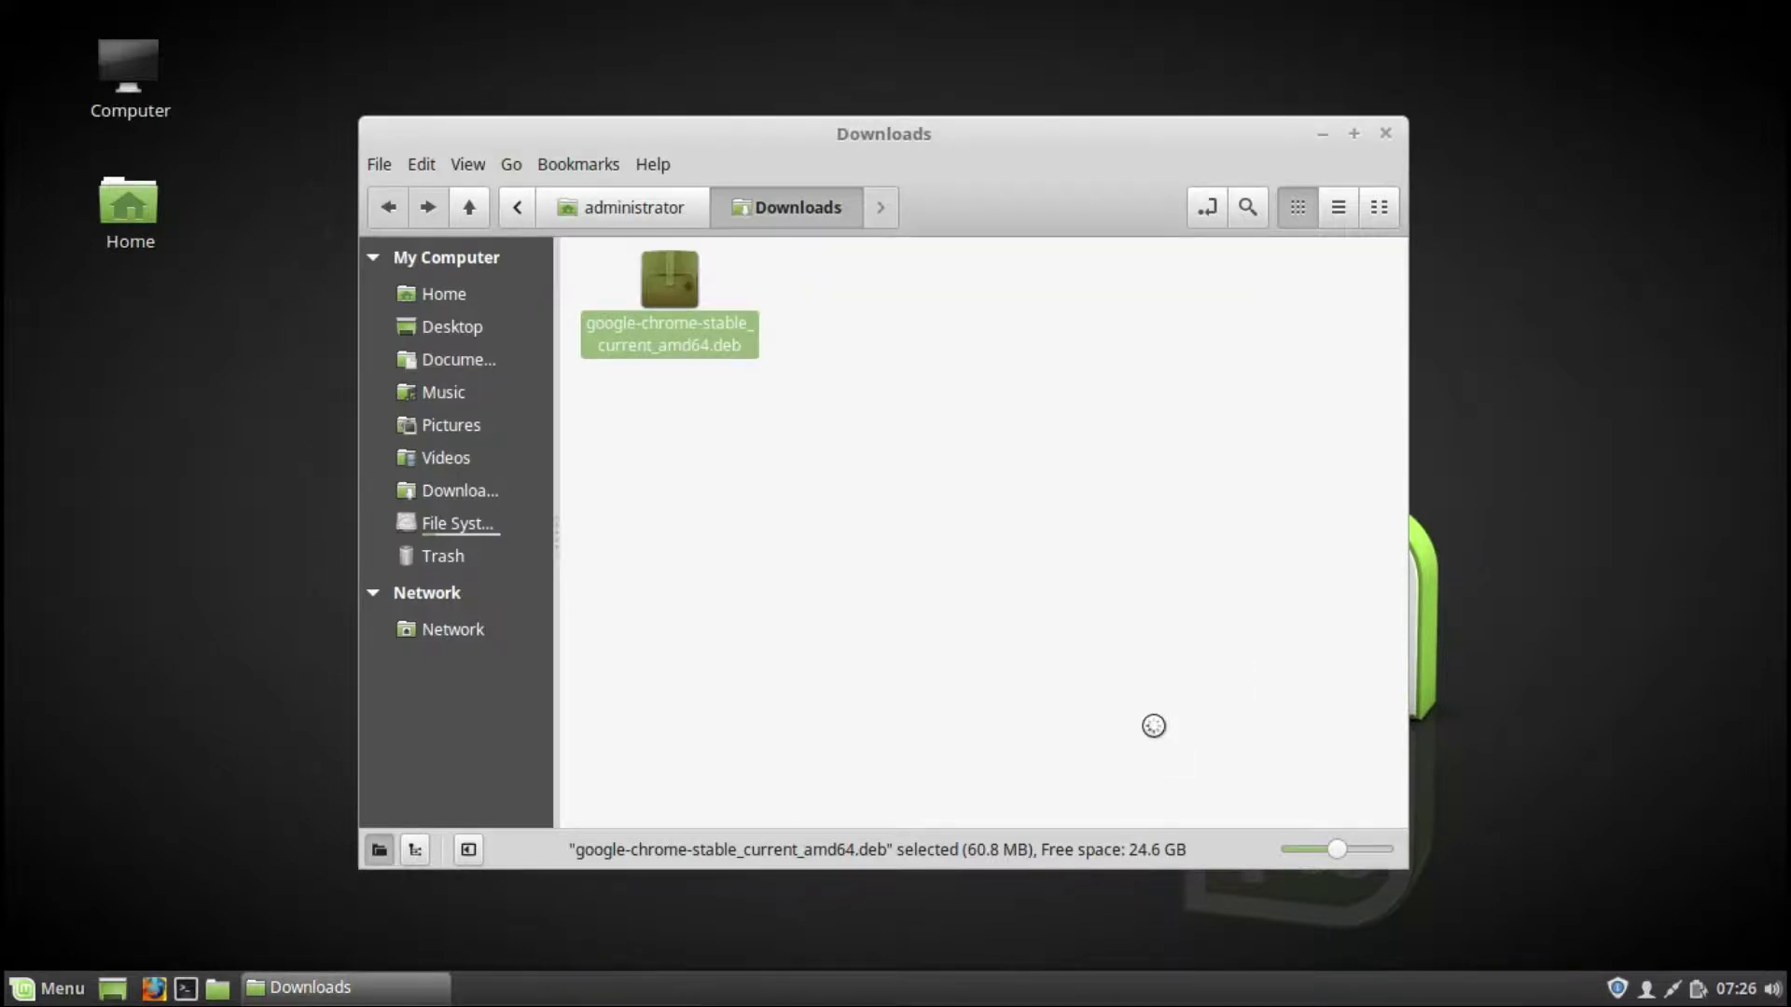
{"action": "key", "text": "Return"}
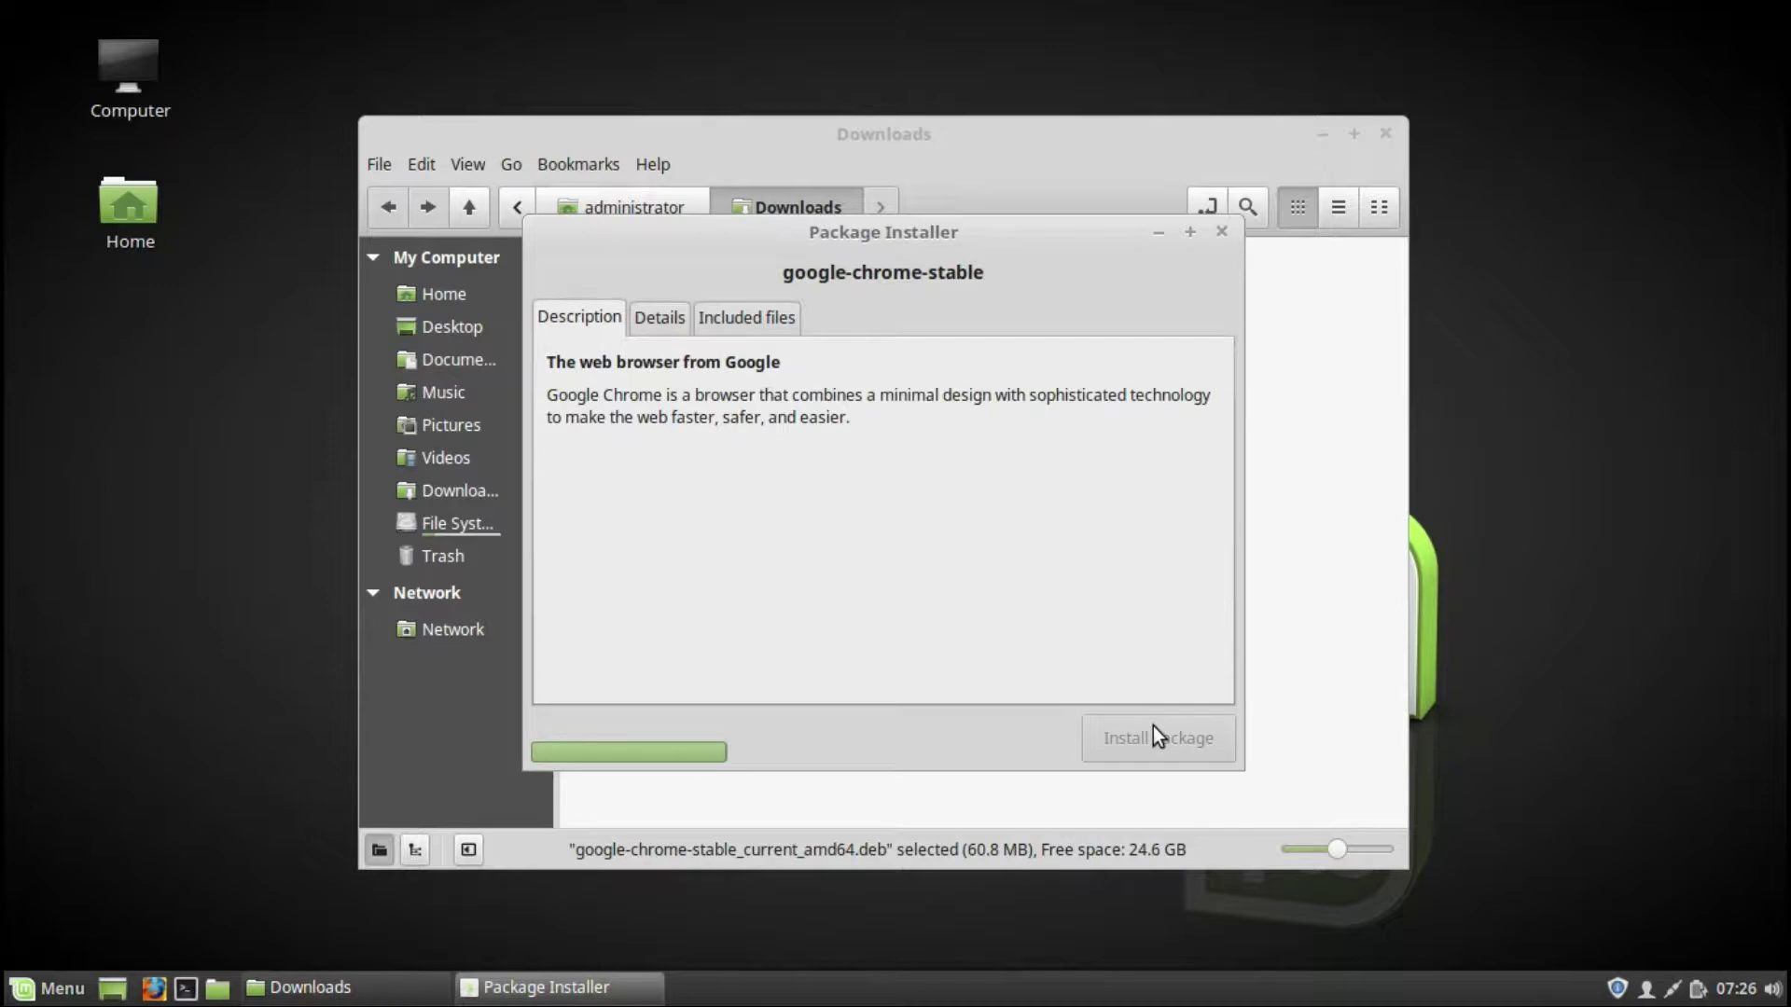
{"action": "left_click", "coordinate": [1154, 727]}
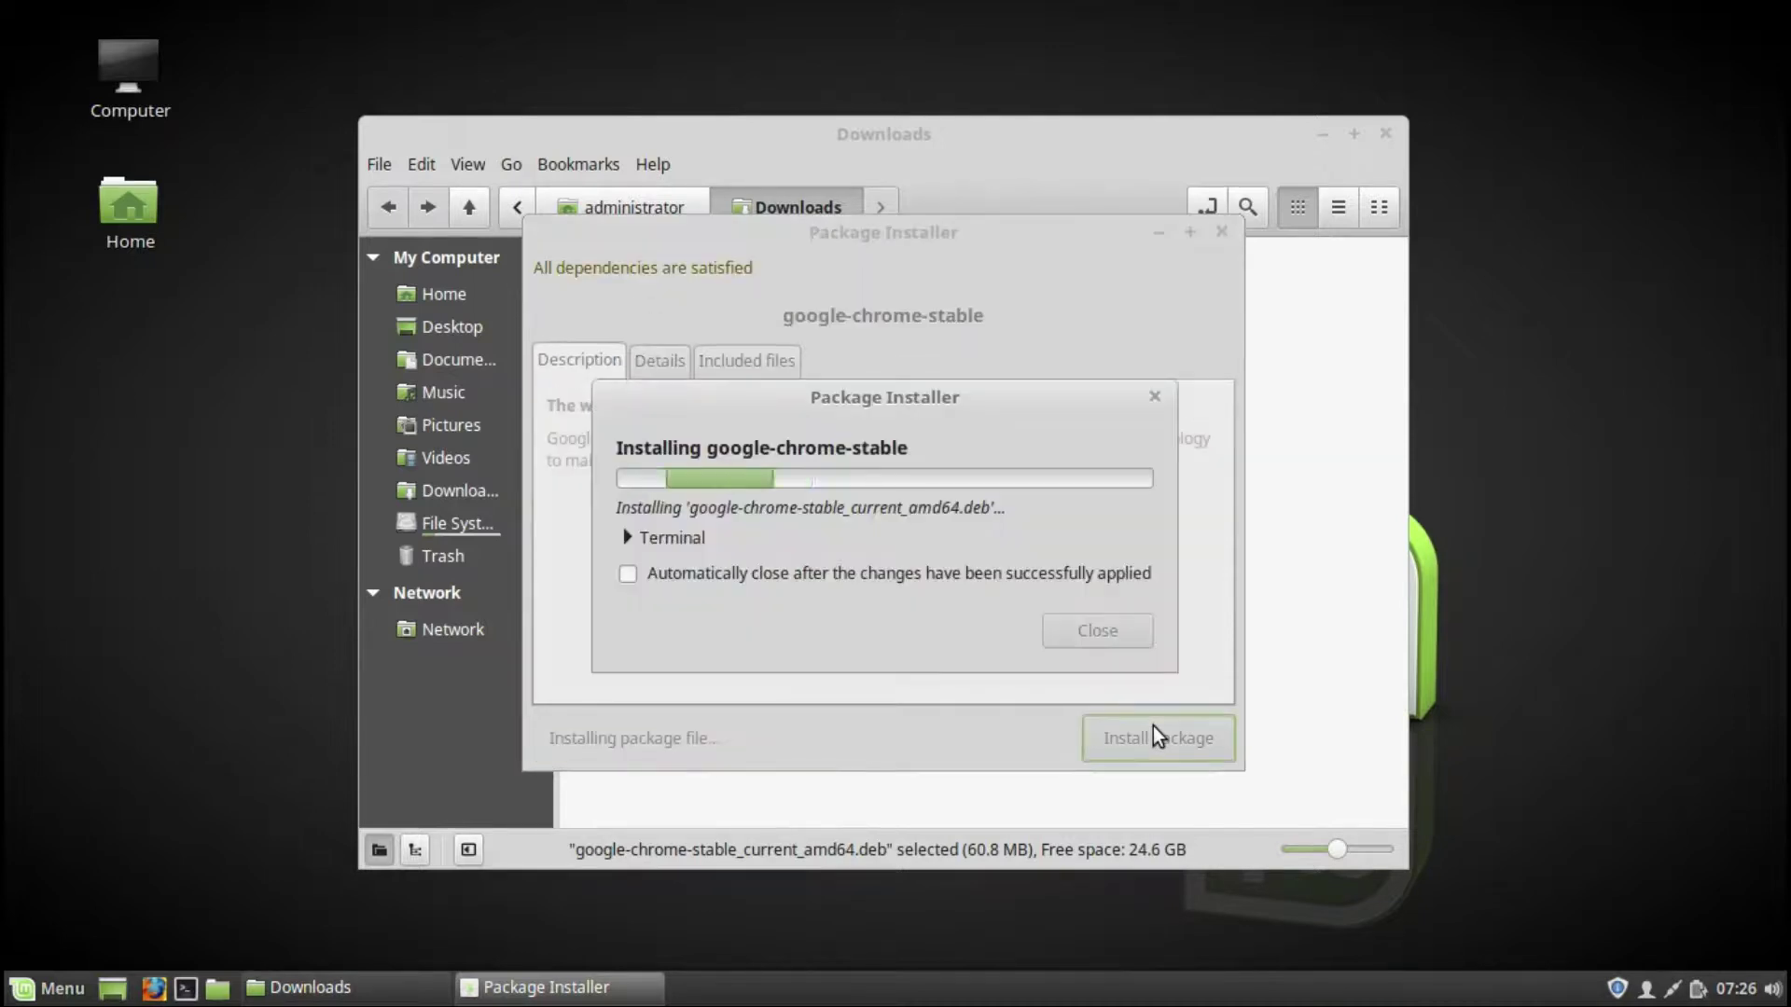
{"action": "left_click", "coordinate": [963, 569]}
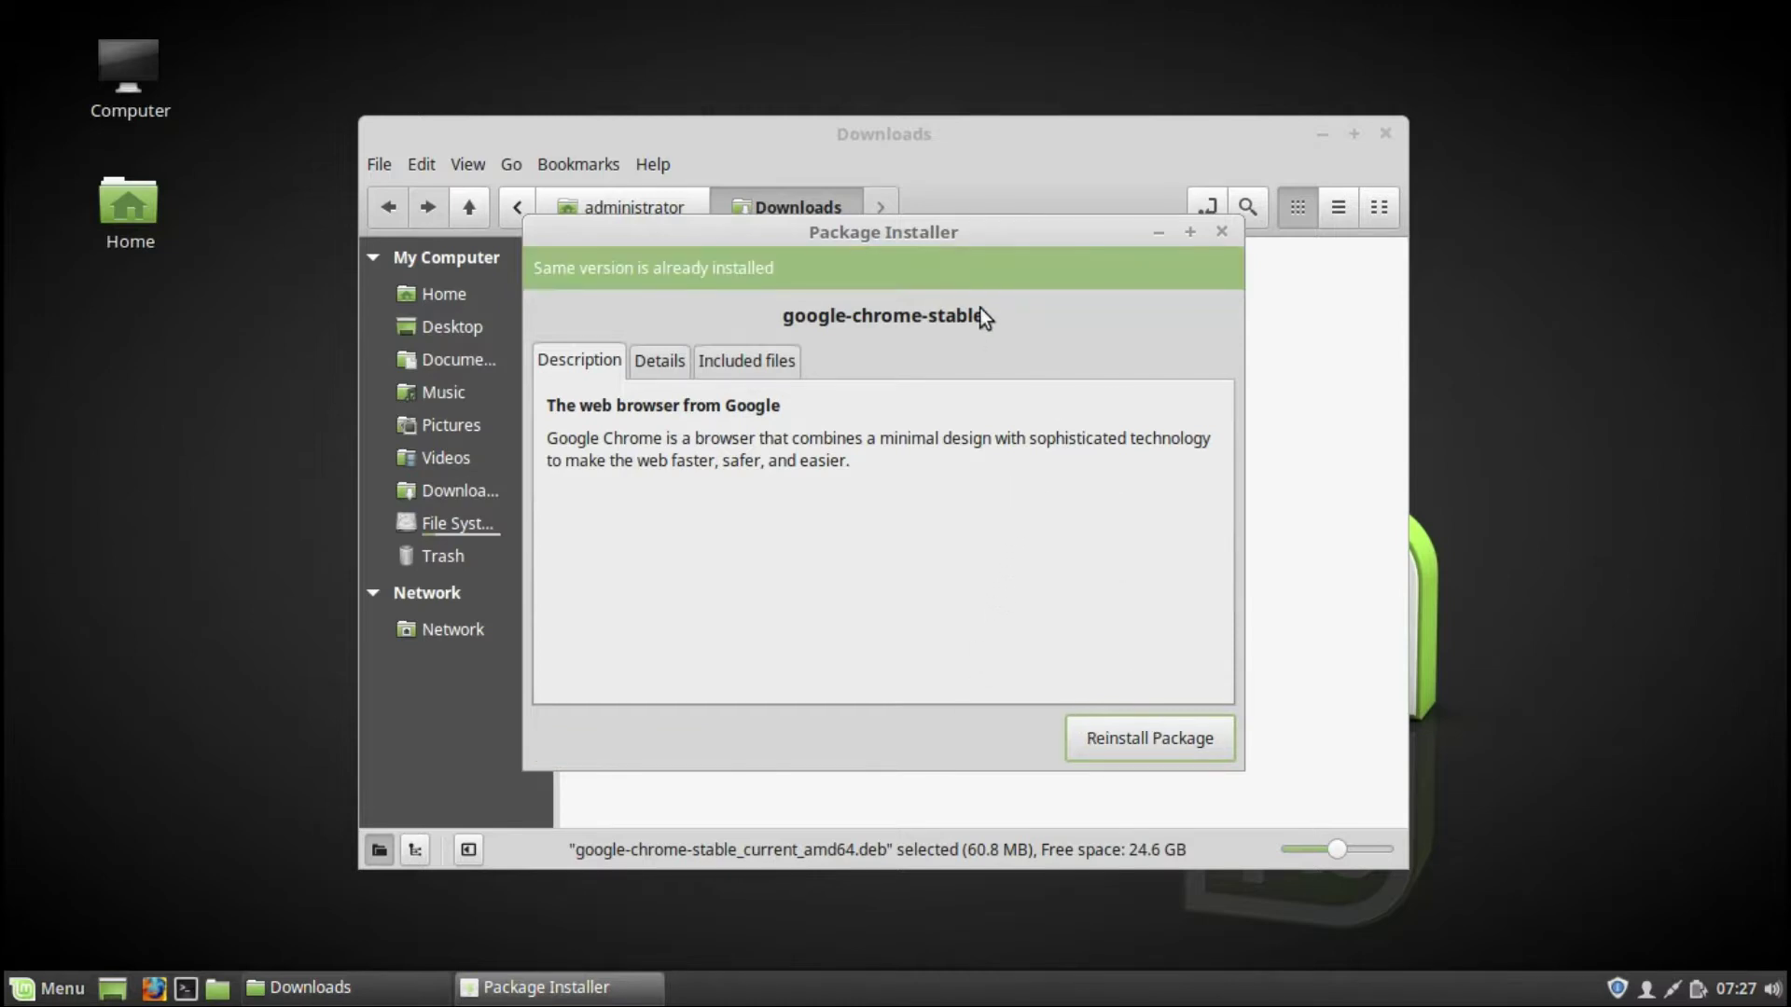
Close GDebi, permanently delete the Chrome .deb, and close the Downloads window
{"action": "left_click", "coordinate": [1221, 233]}
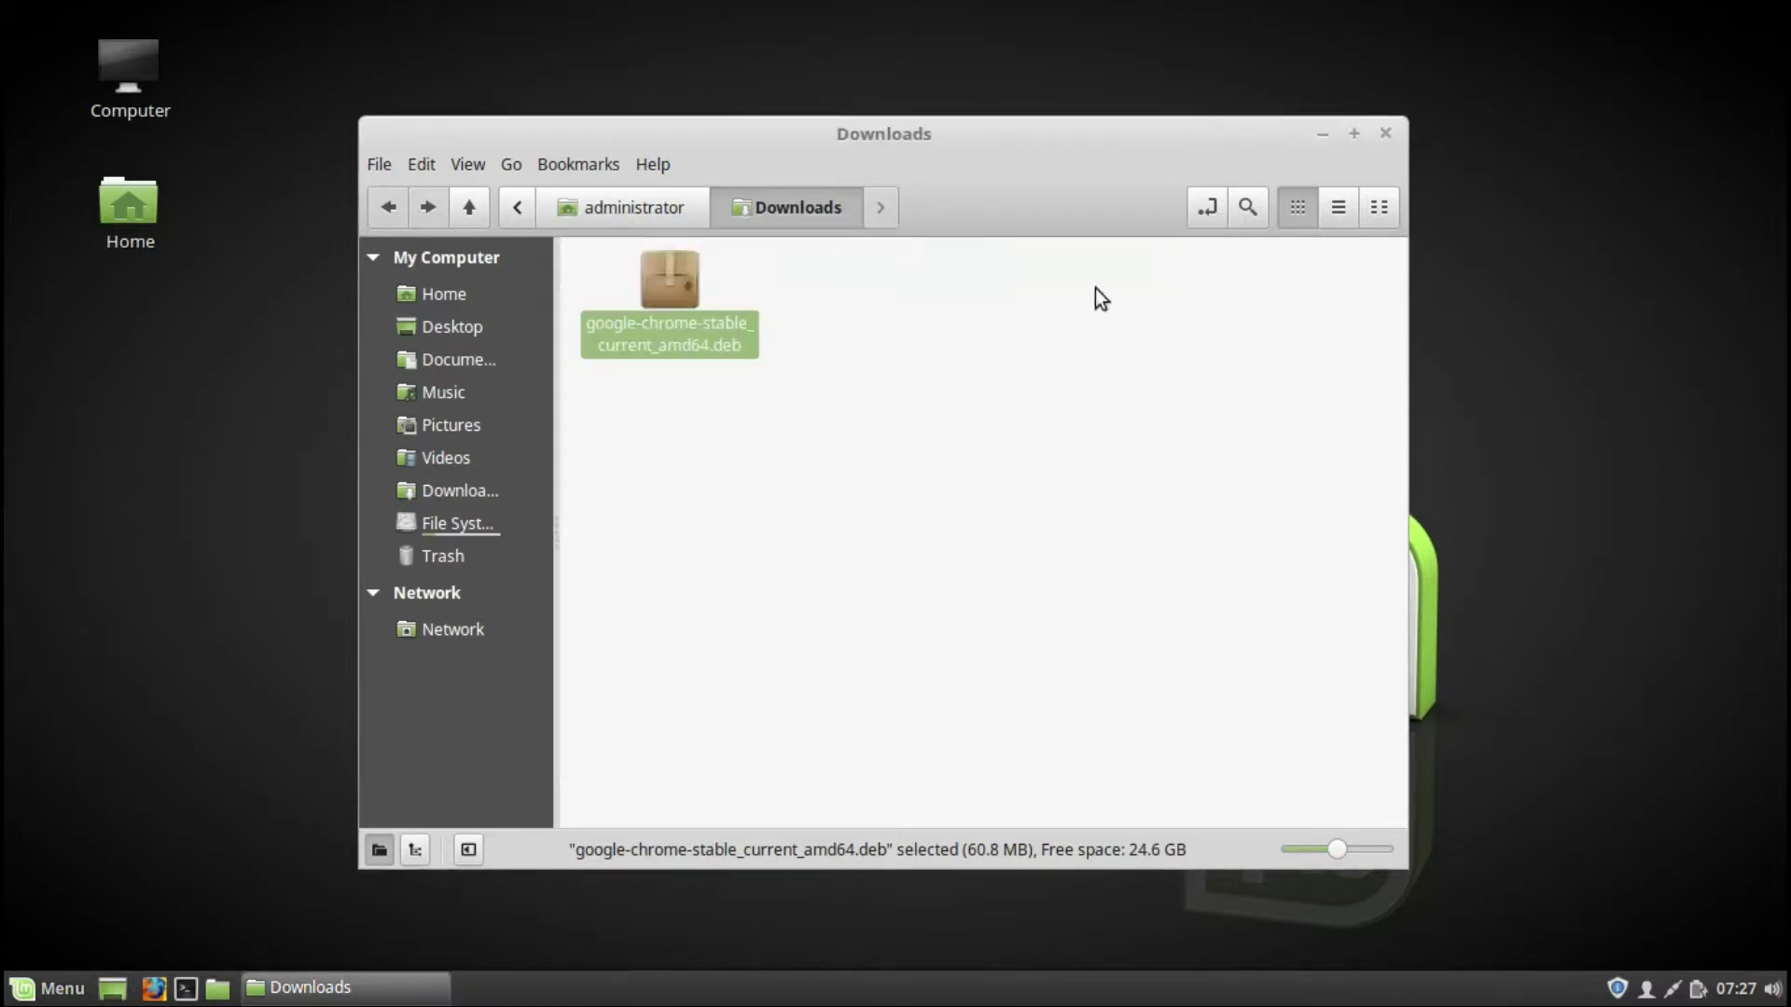
{"action": "right_click", "coordinate": [665, 343]}
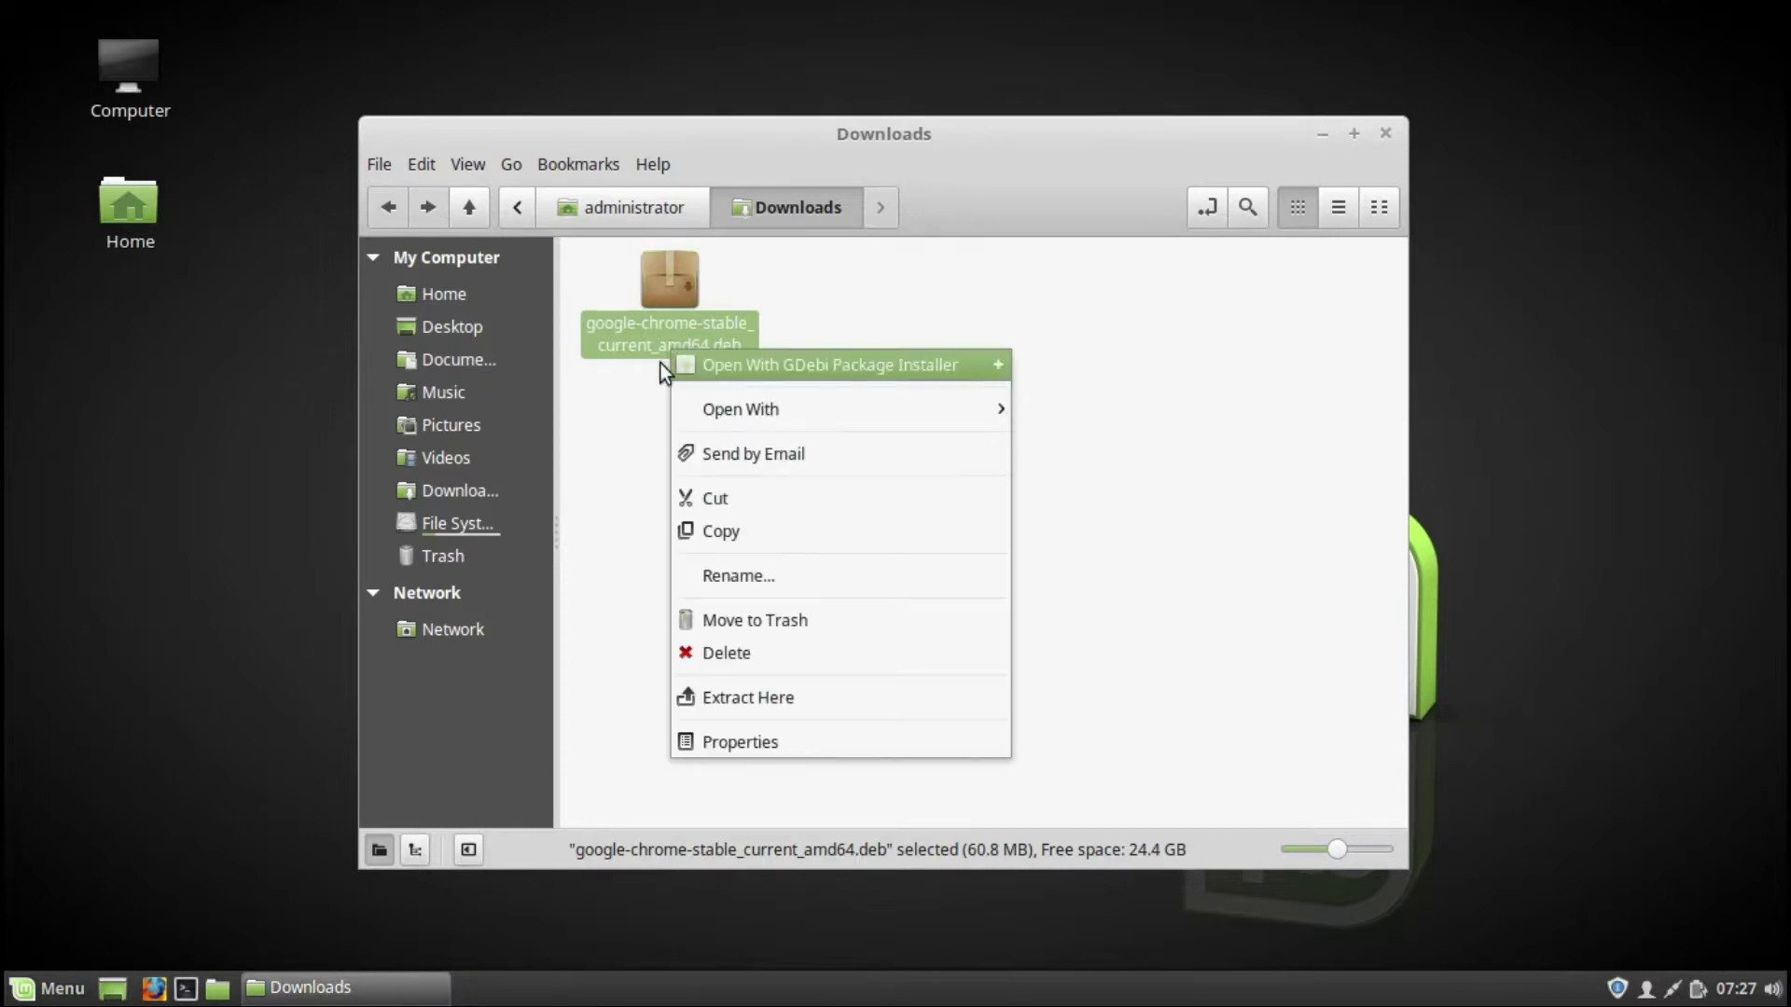
{"action": "left_click", "coordinate": [724, 653]}
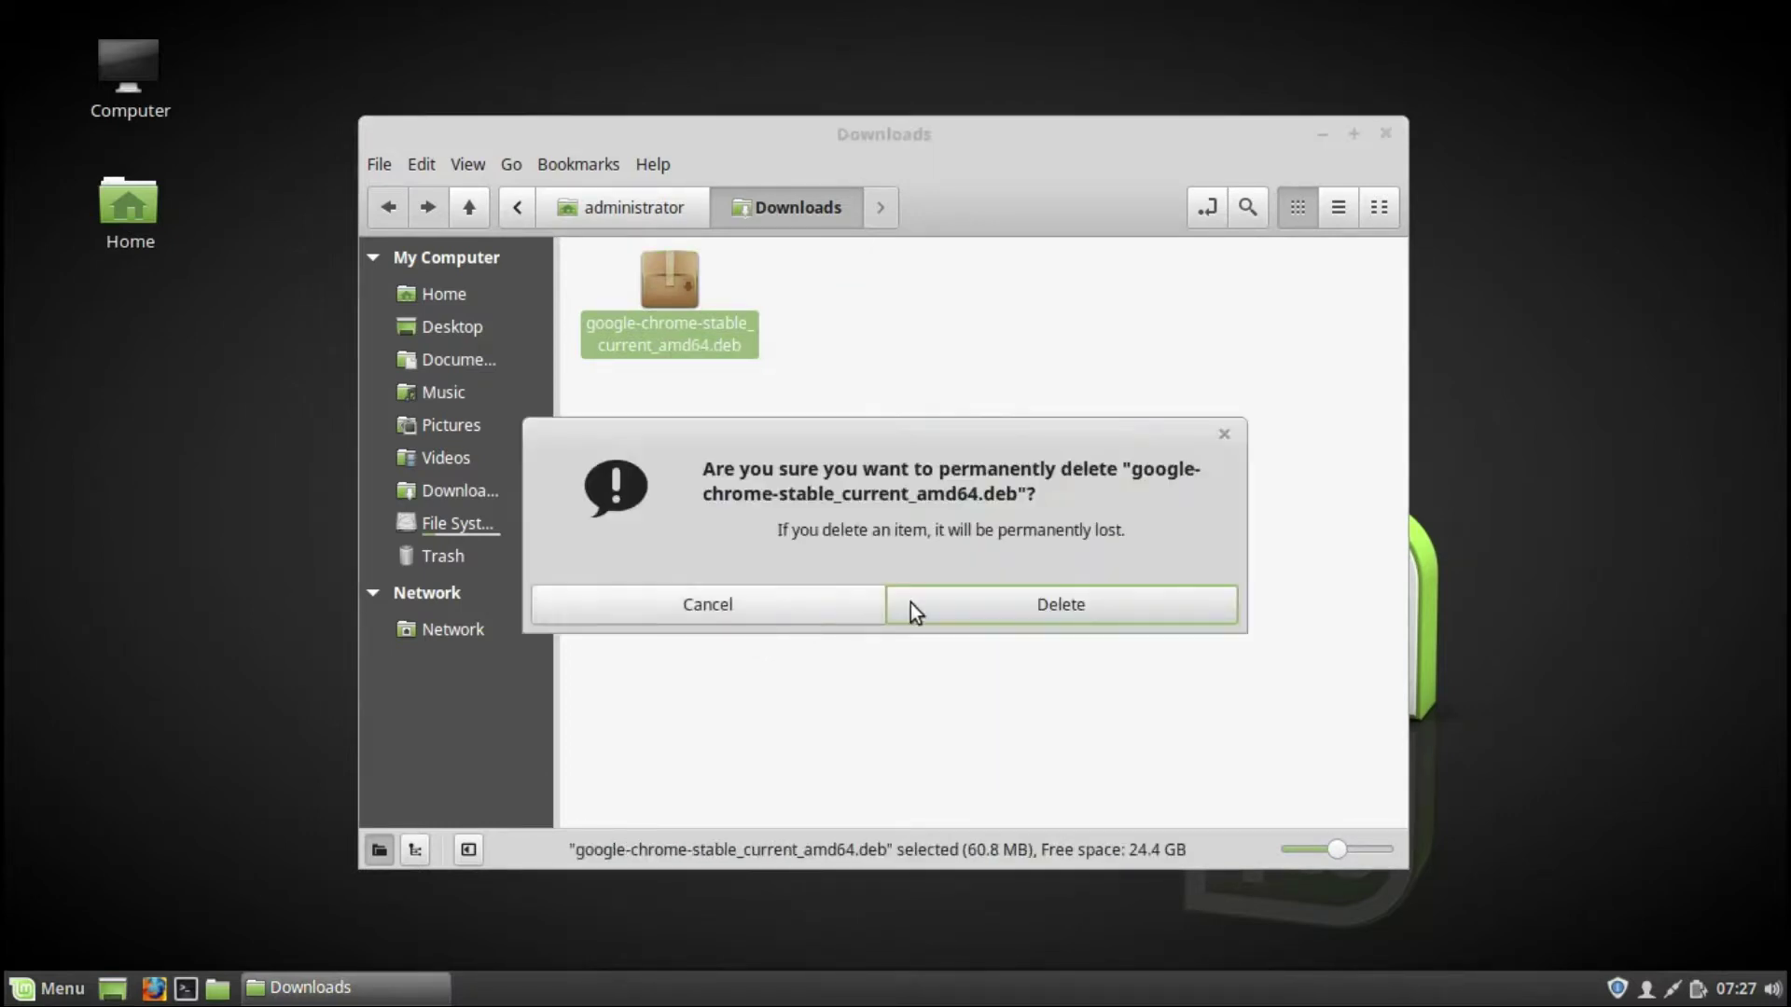
{"action": "left_click", "coordinate": [960, 615]}
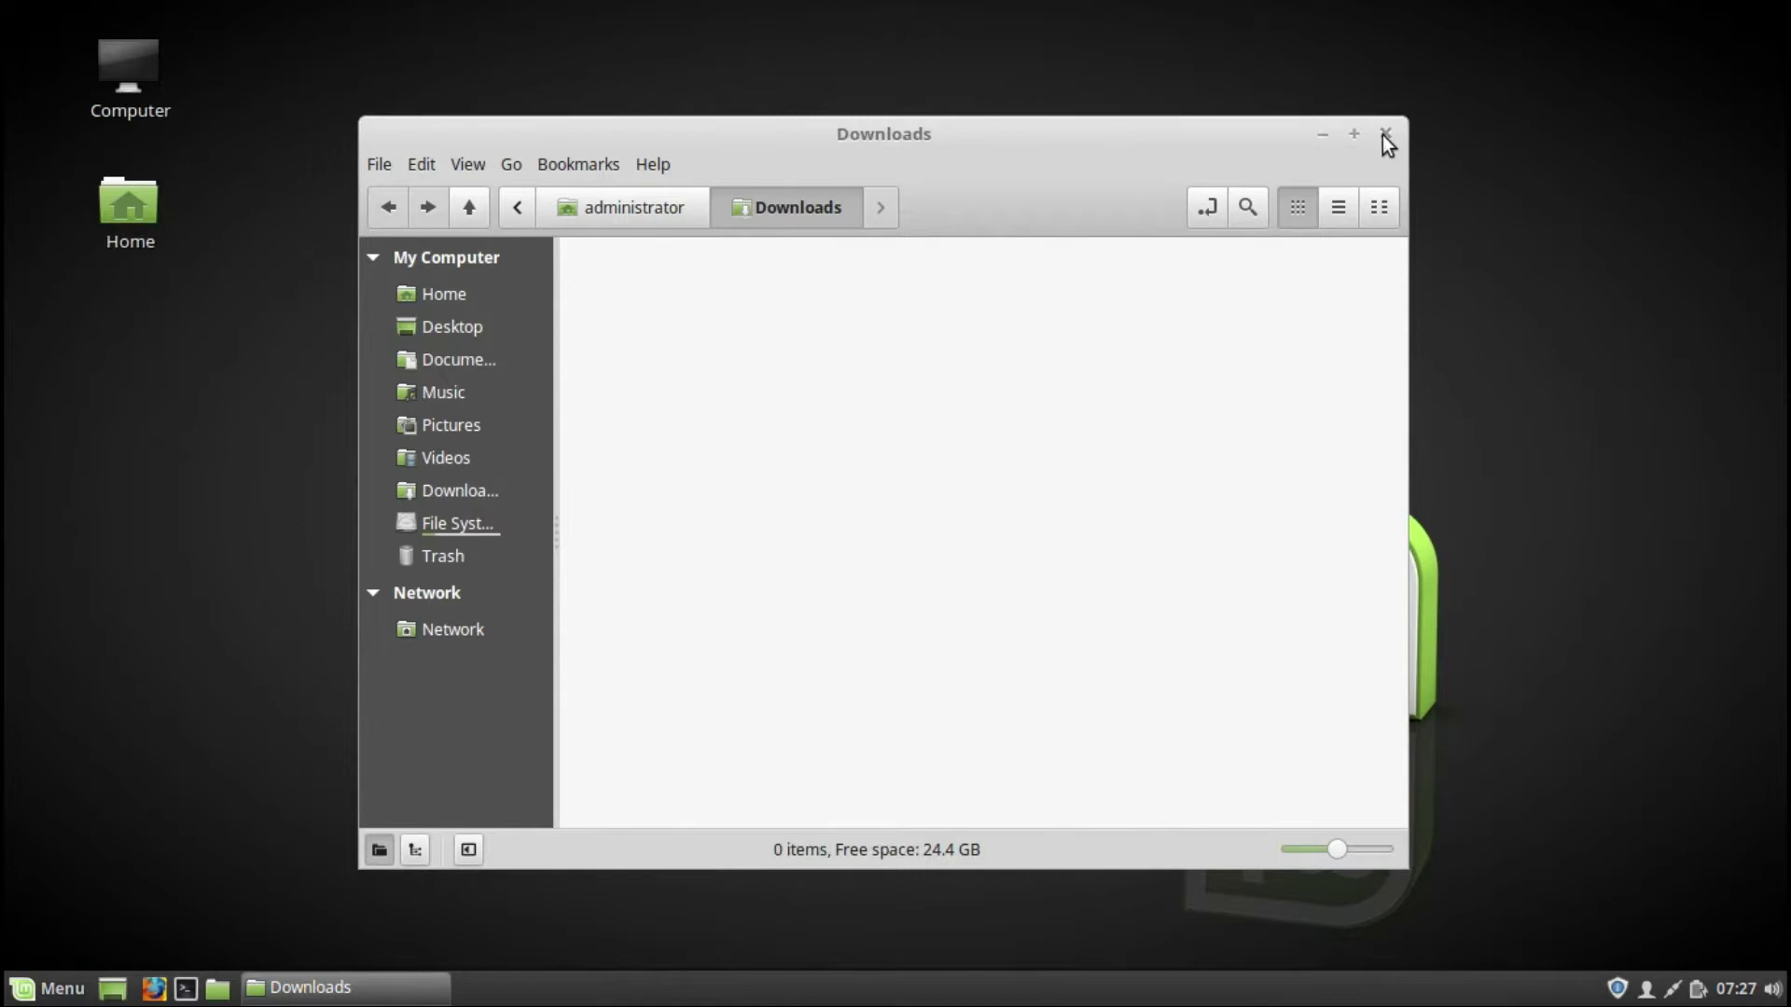
{"action": "left_click", "coordinate": [1384, 135]}
{"action": "left_click", "coordinate": [59, 988]}
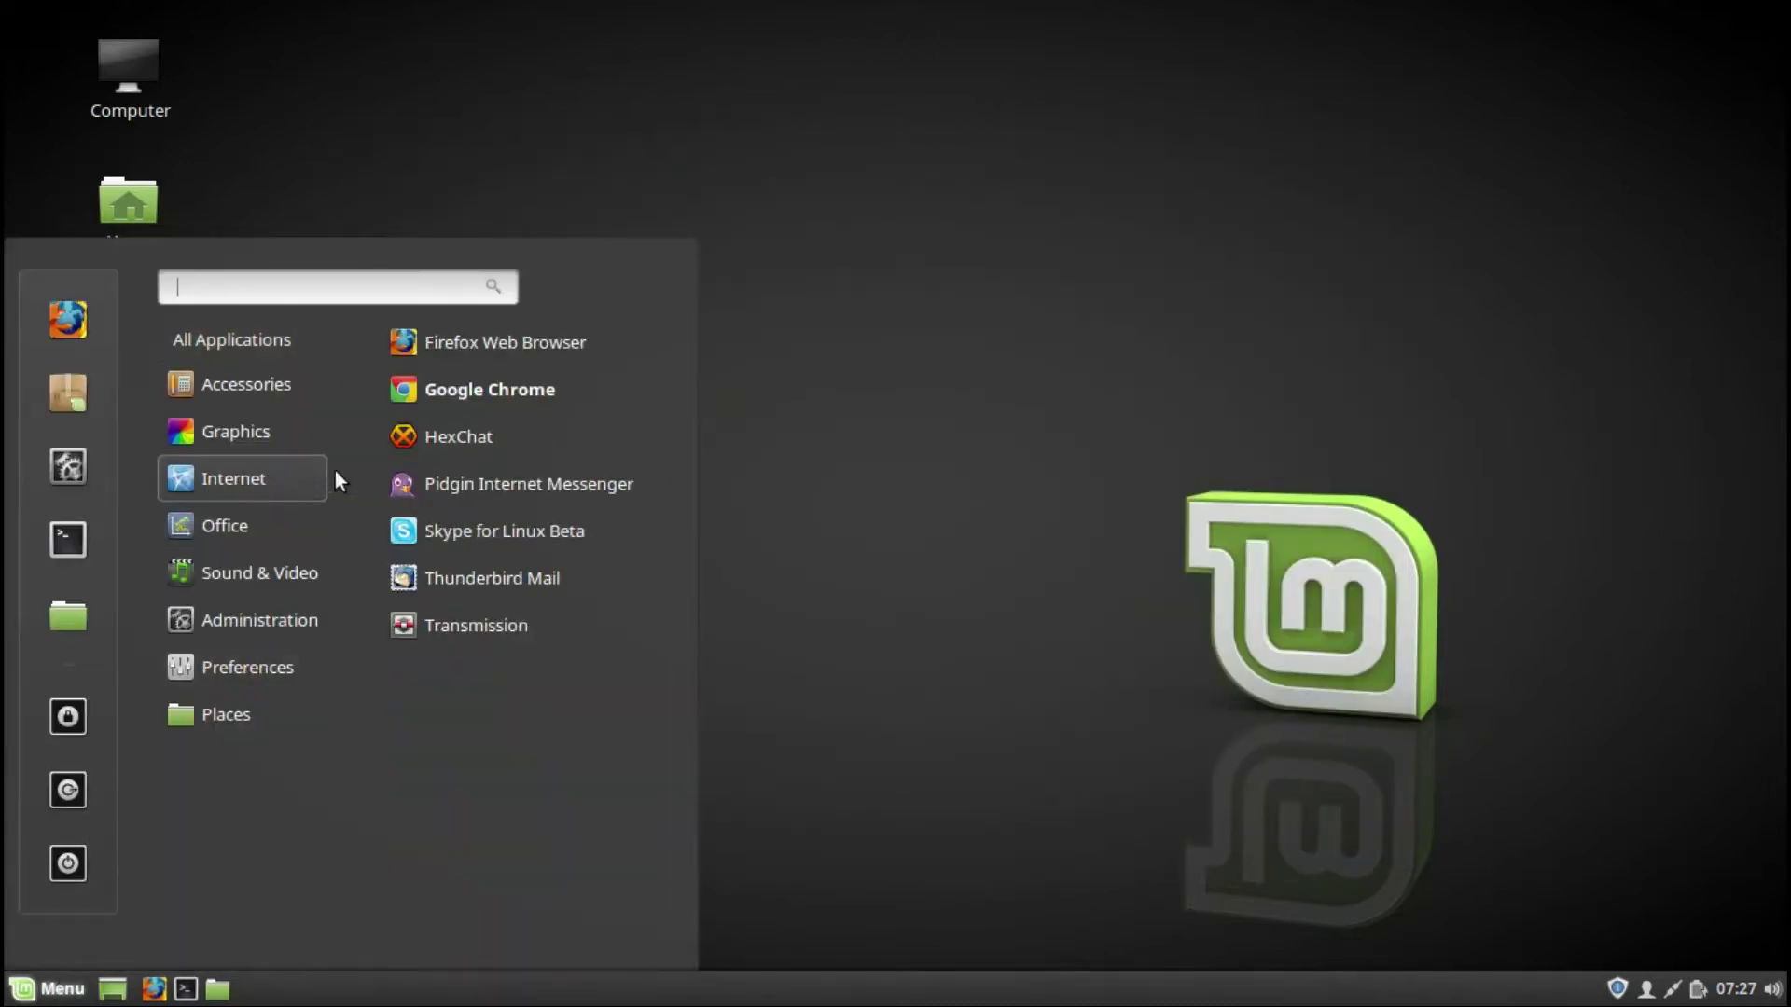
Start Google Chrome from Menu > Internet and accept the first-run dialog with OK
{"action": "left_click", "coordinate": [430, 394]}
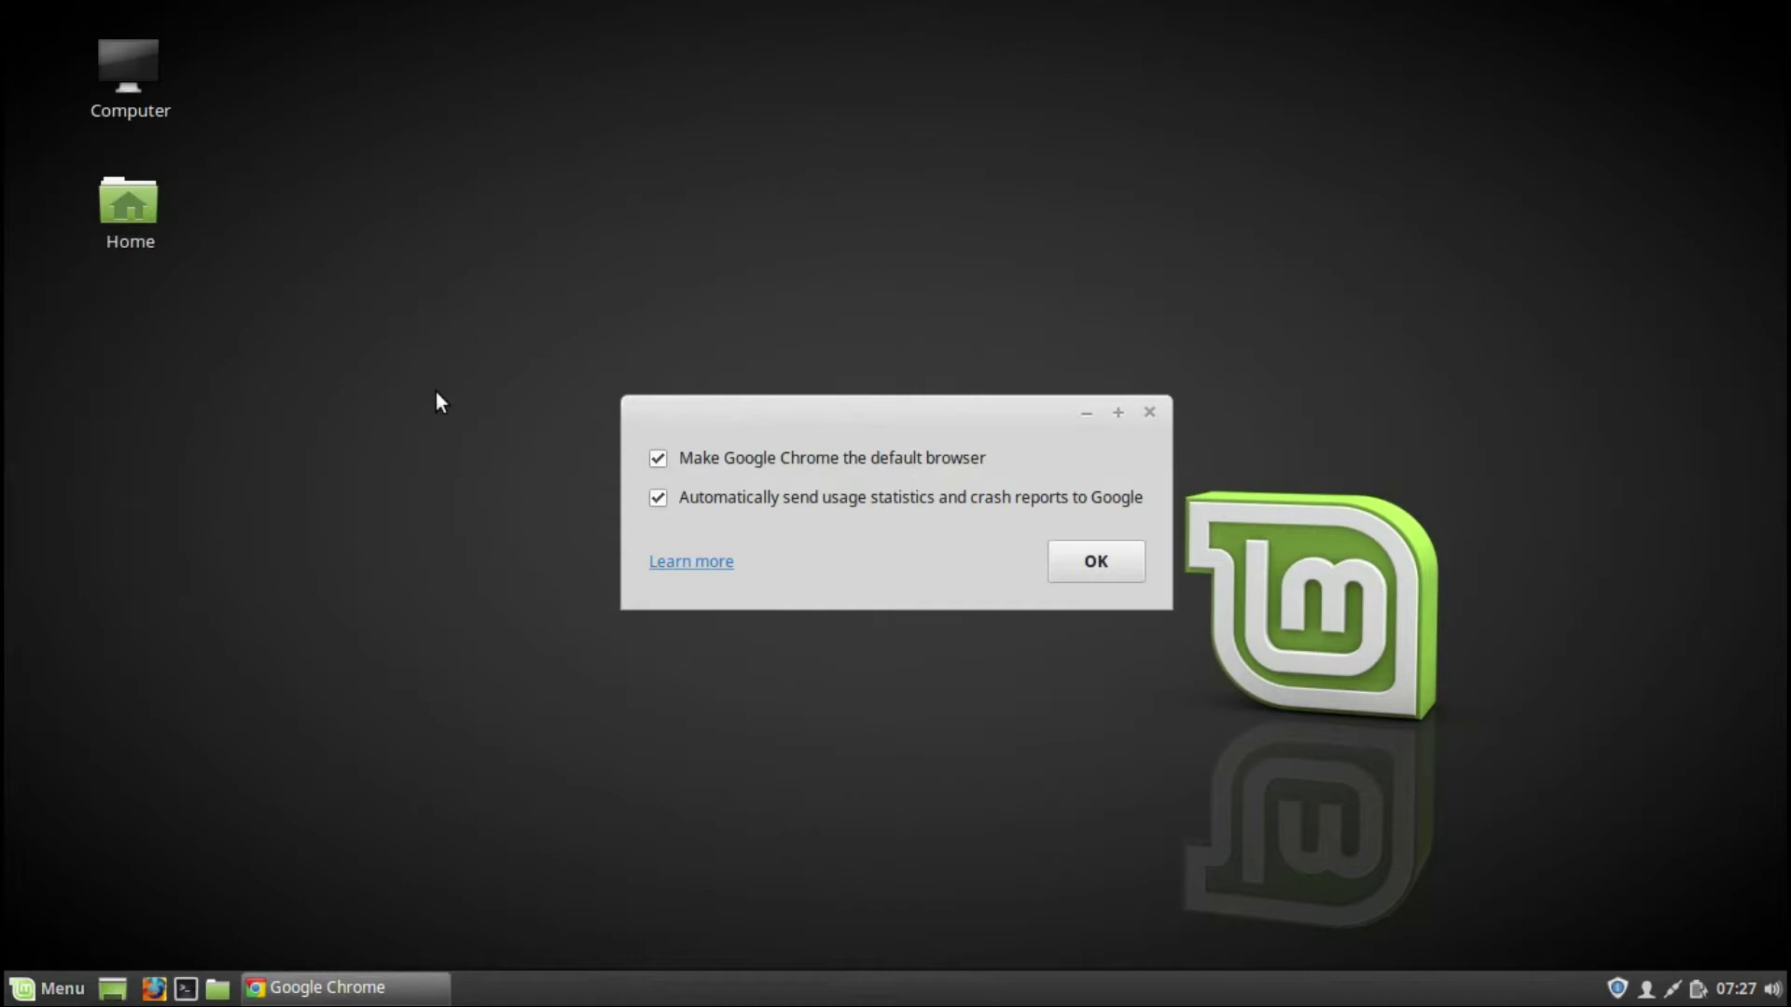
{"action": "left_click", "coordinate": [1137, 559]}
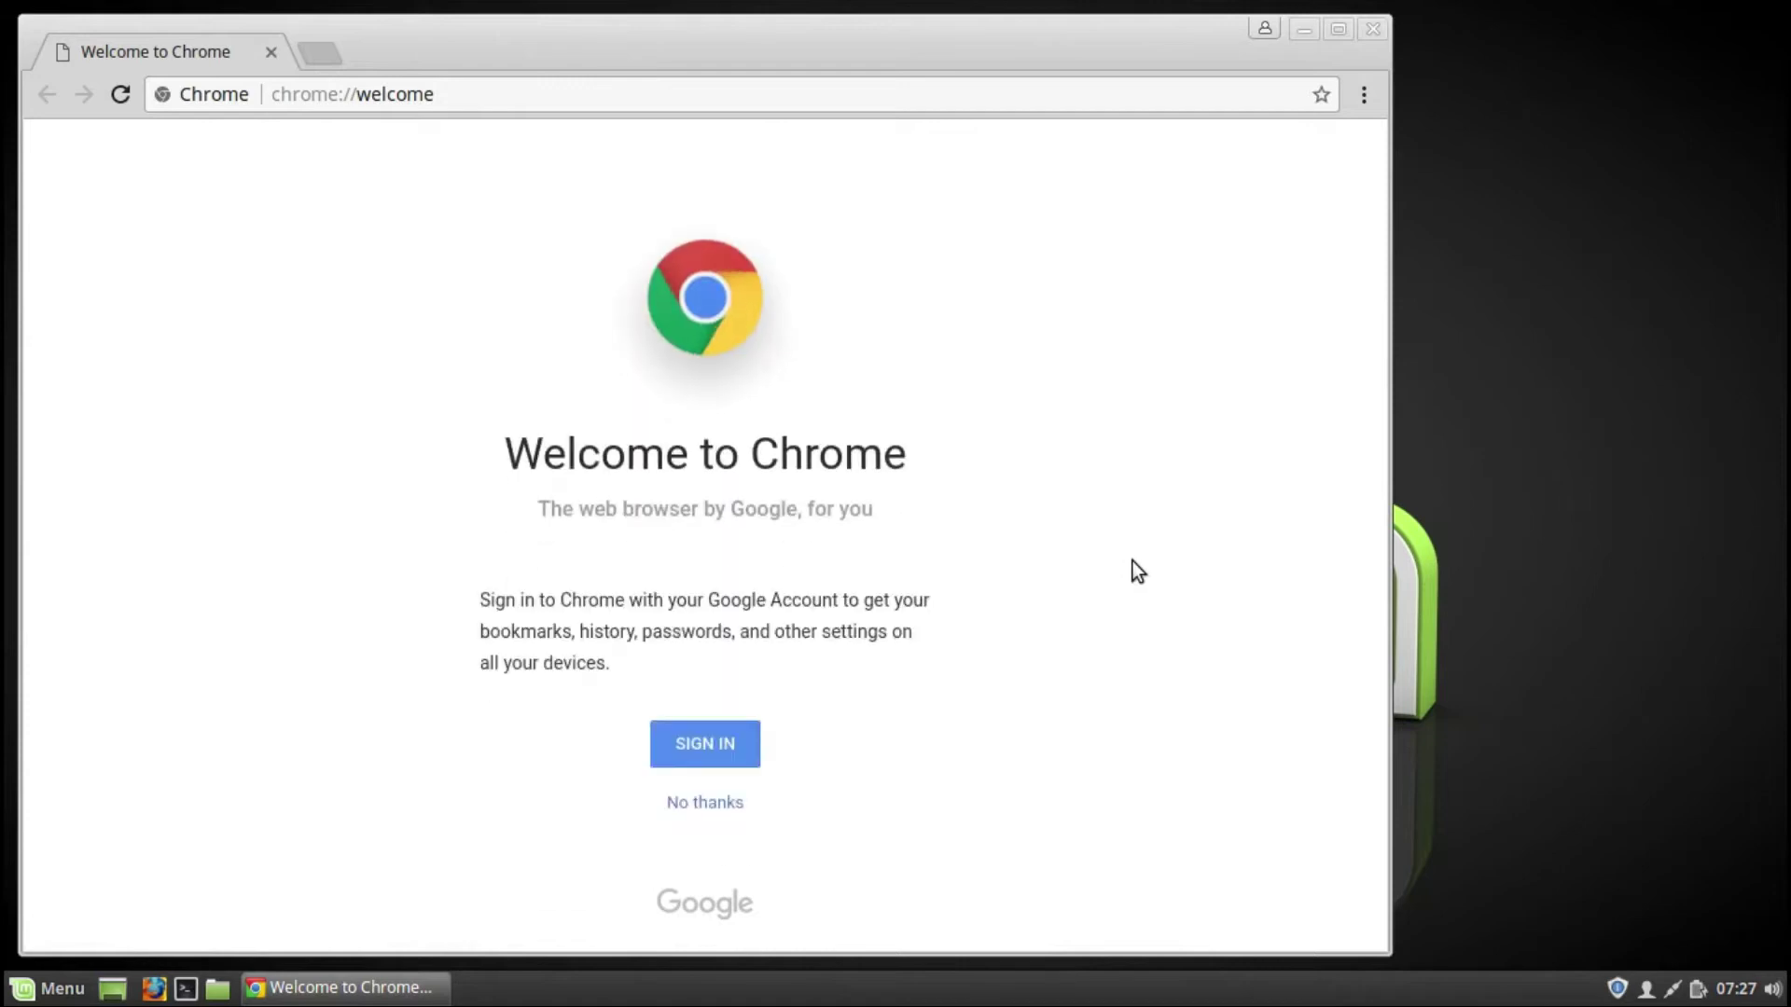
Maximize the Chrome window and open its three-dot browser menu
{"action": "left_click", "coordinate": [1327, 36]}
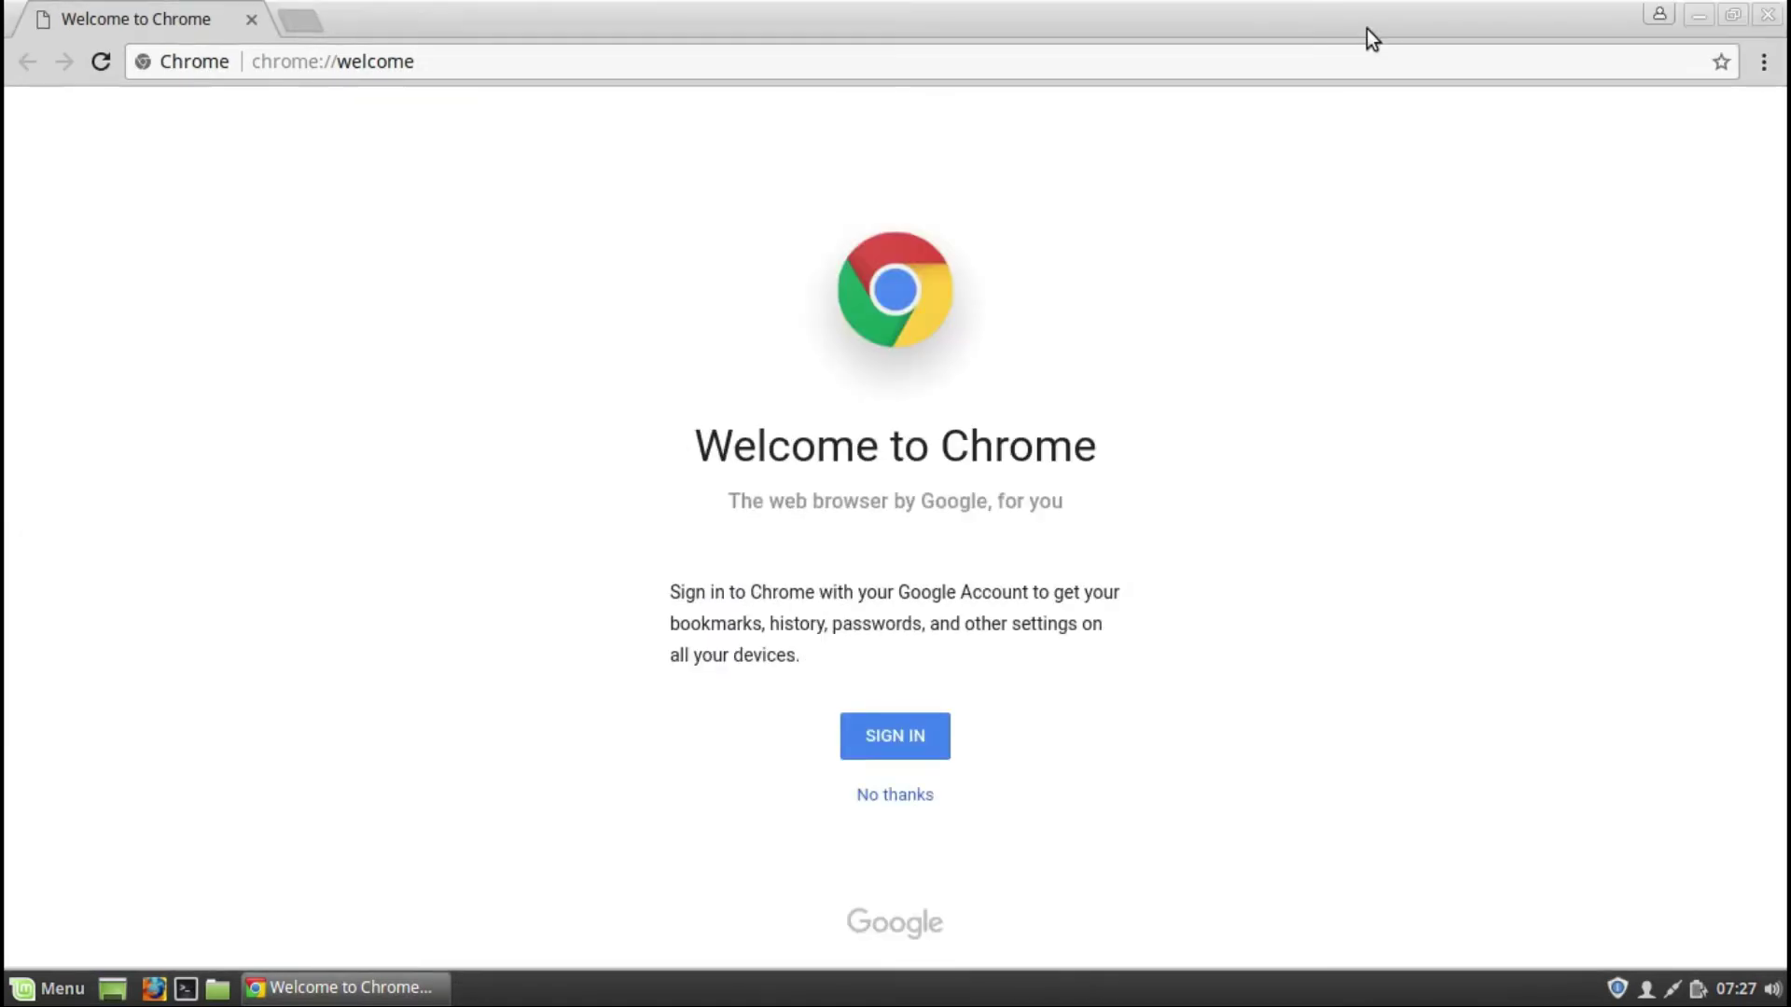
{"action": "left_click", "coordinate": [1764, 64]}
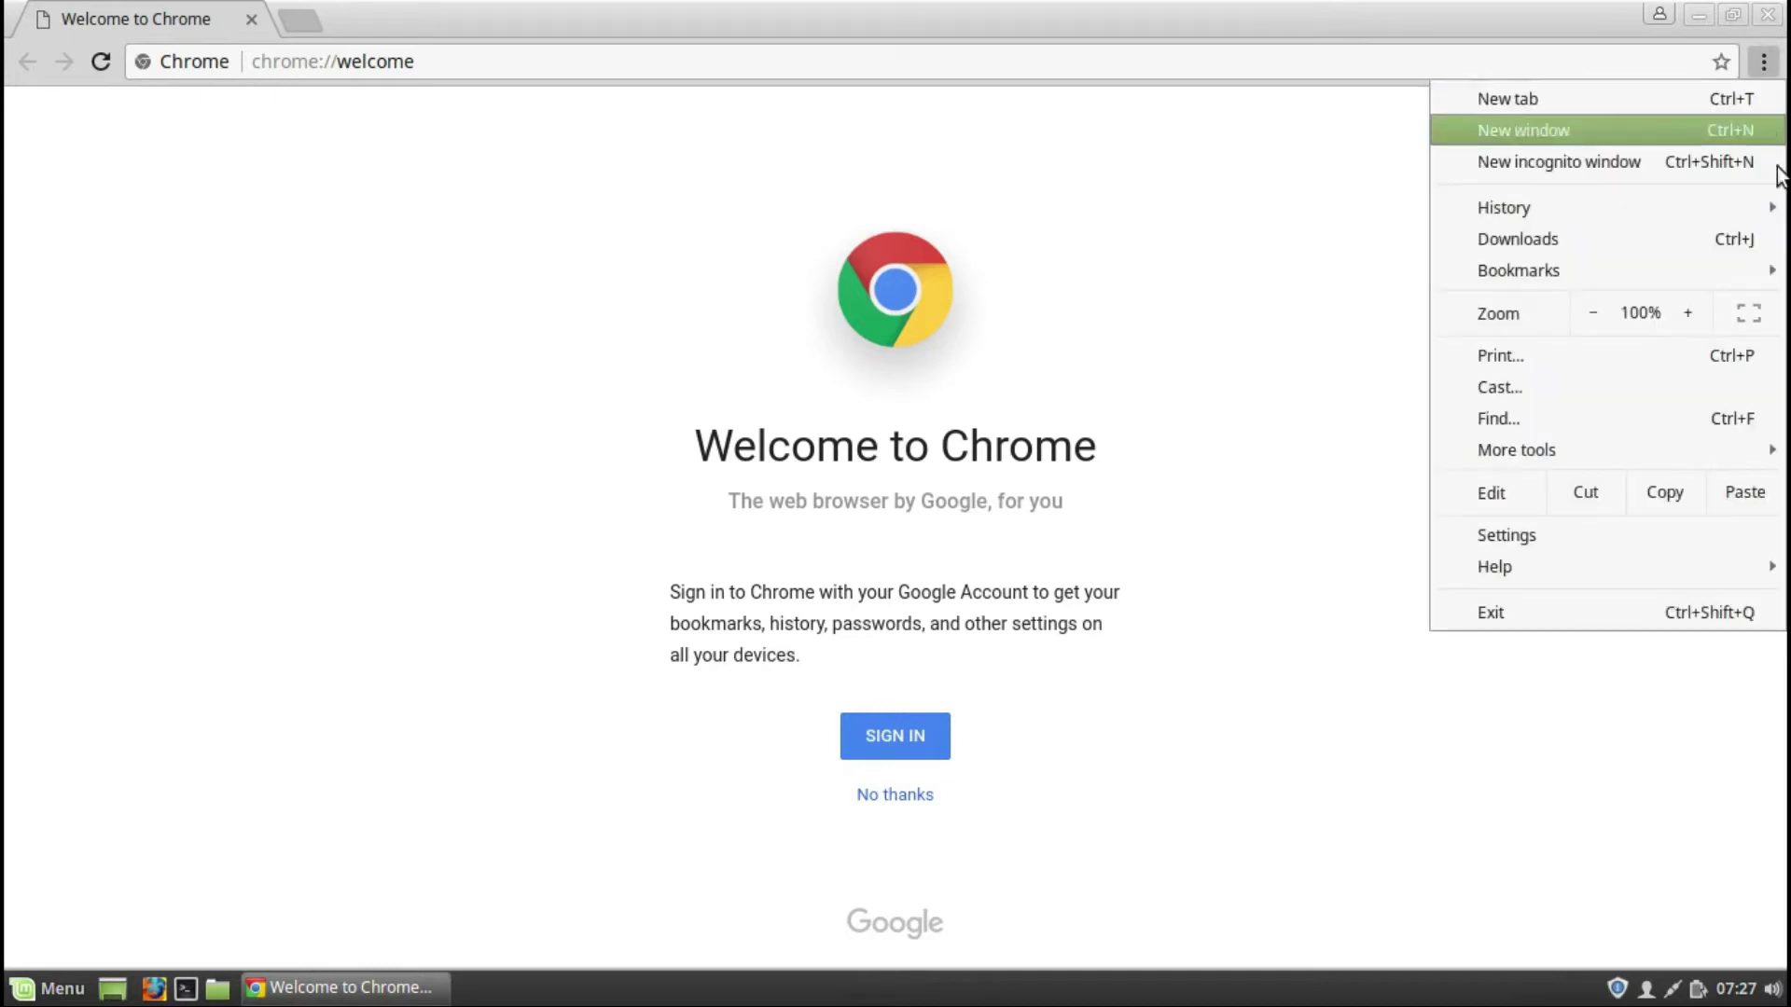